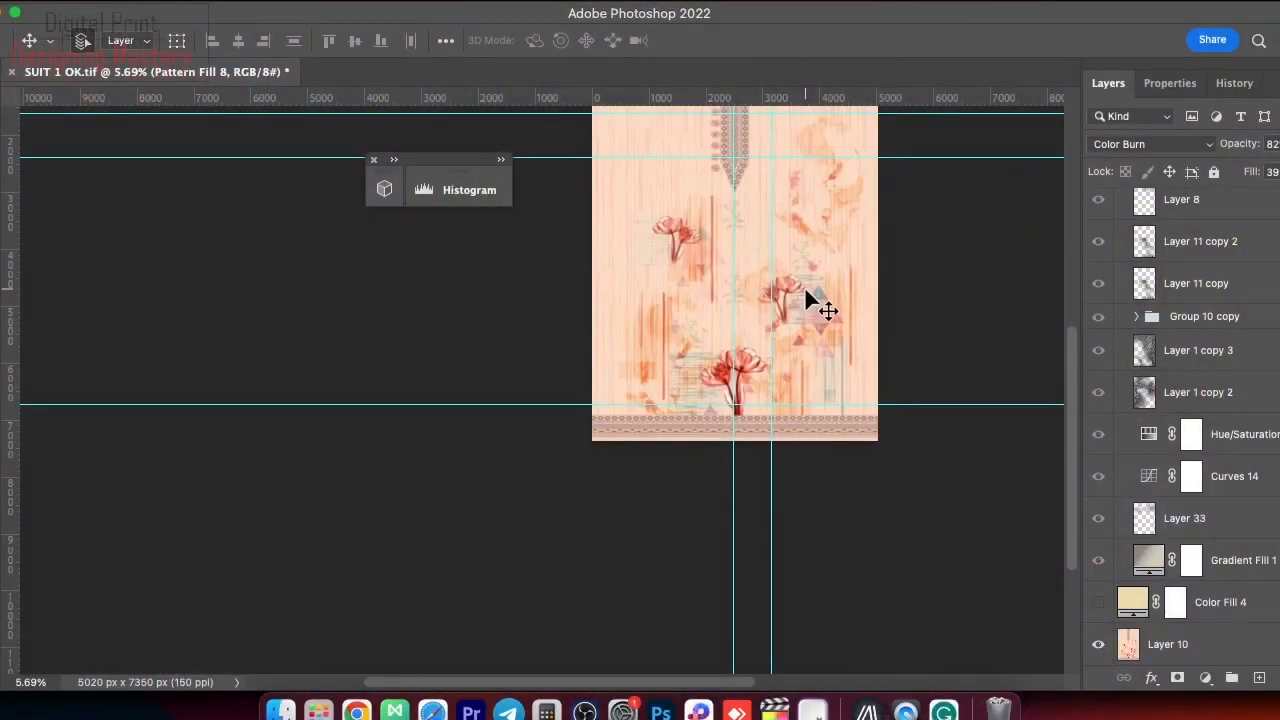
- Hide the guides over the suit design to view the artwork unobstructed
drag(799, 295, 770, 423)
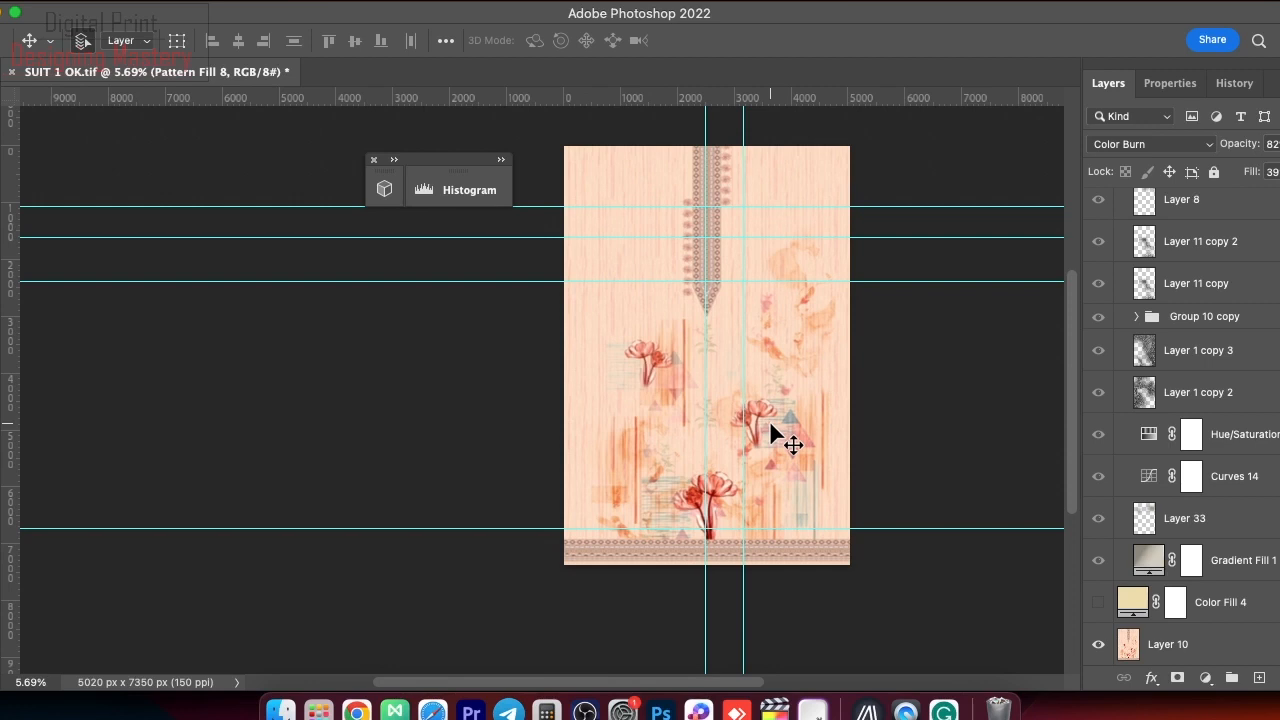
key(super+semicolon)
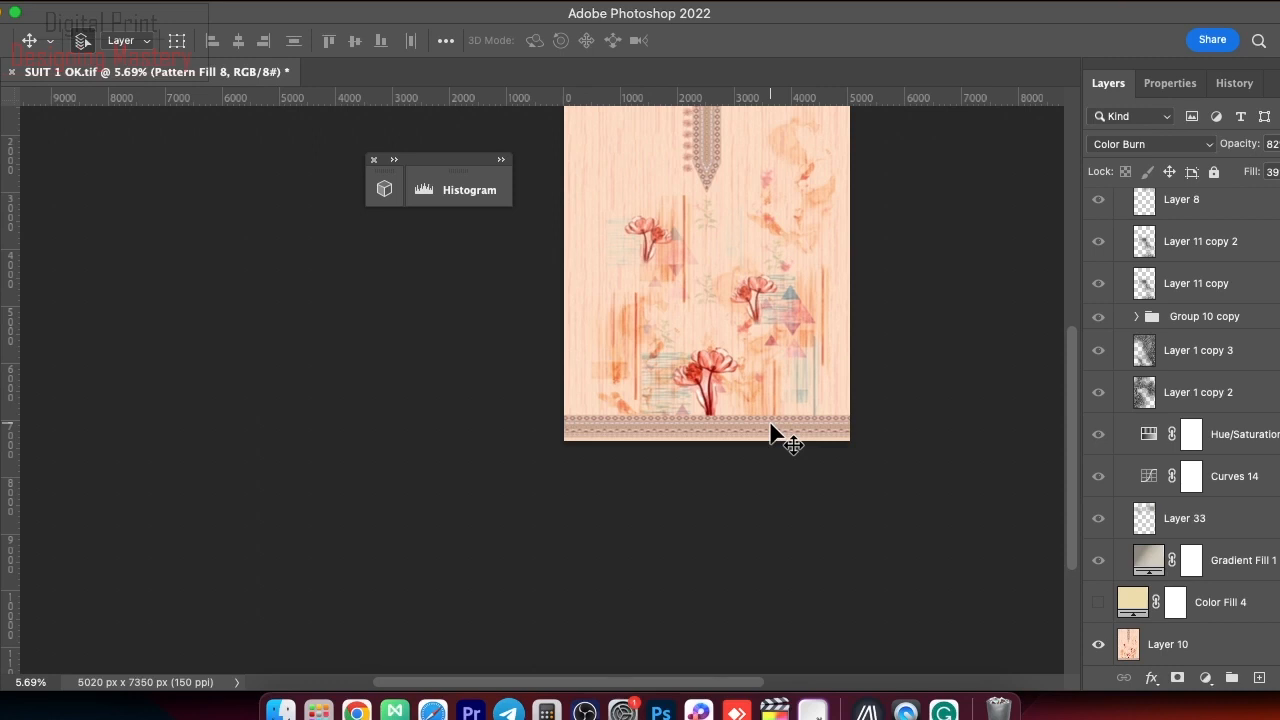
drag(702, 381, 672, 500)
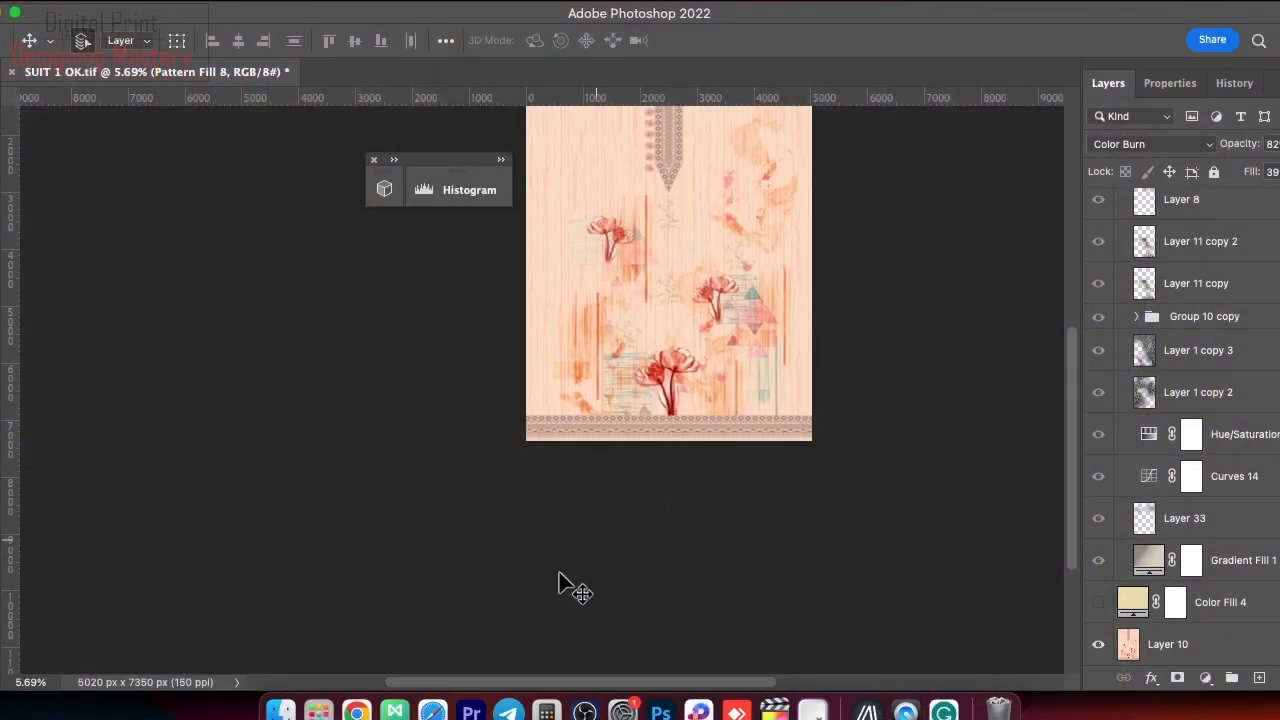
click(348, 700)
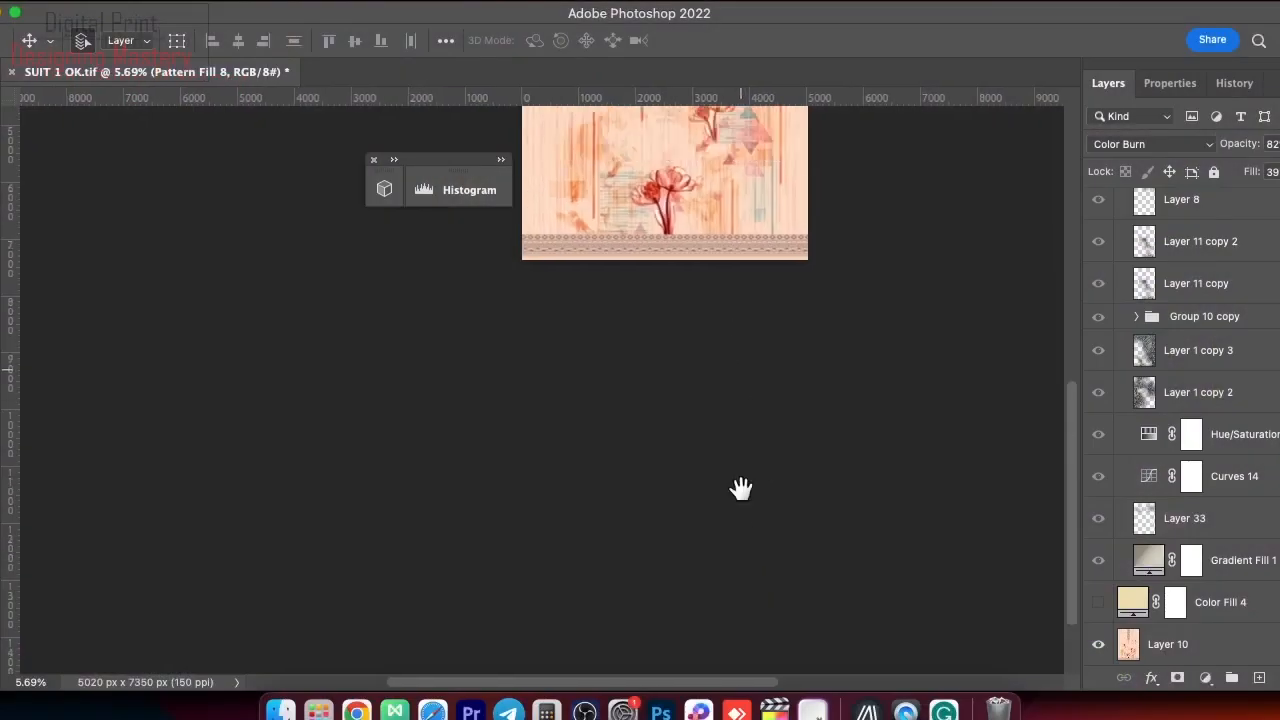
scroll(710, 428, up, 2)
scroll(710, 428, up, 1)
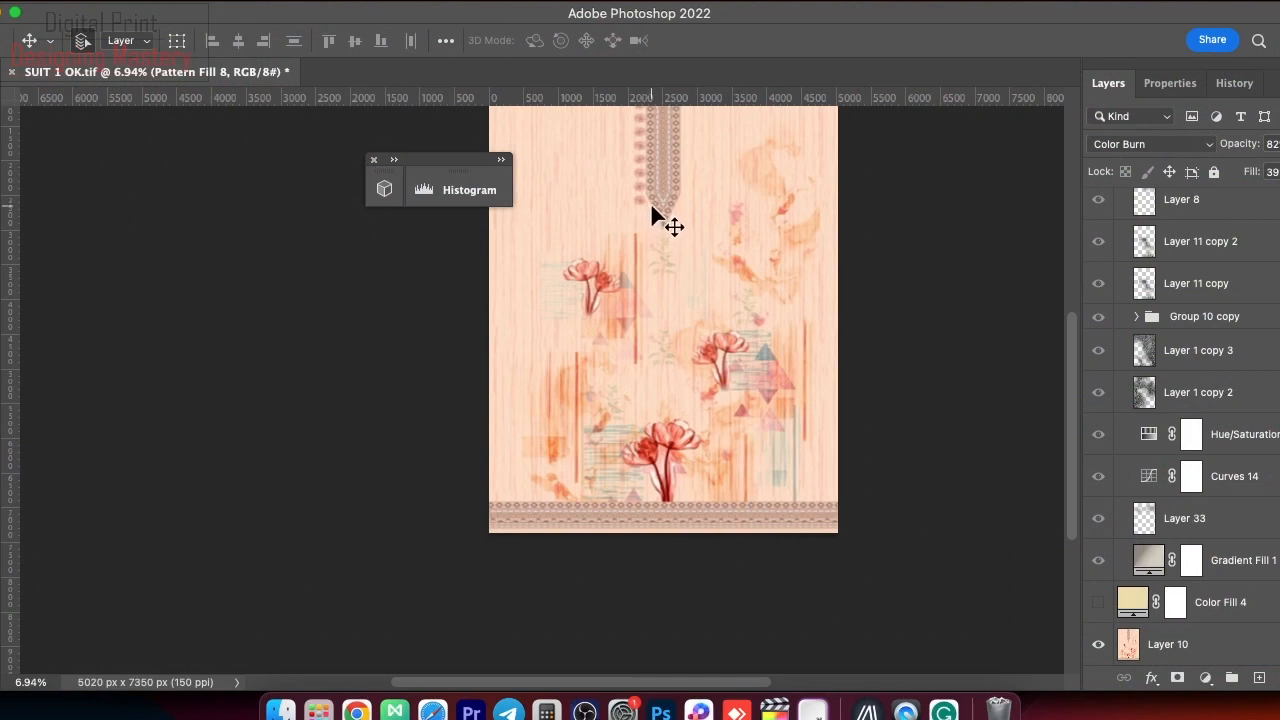
drag(655, 188, 666, 275)
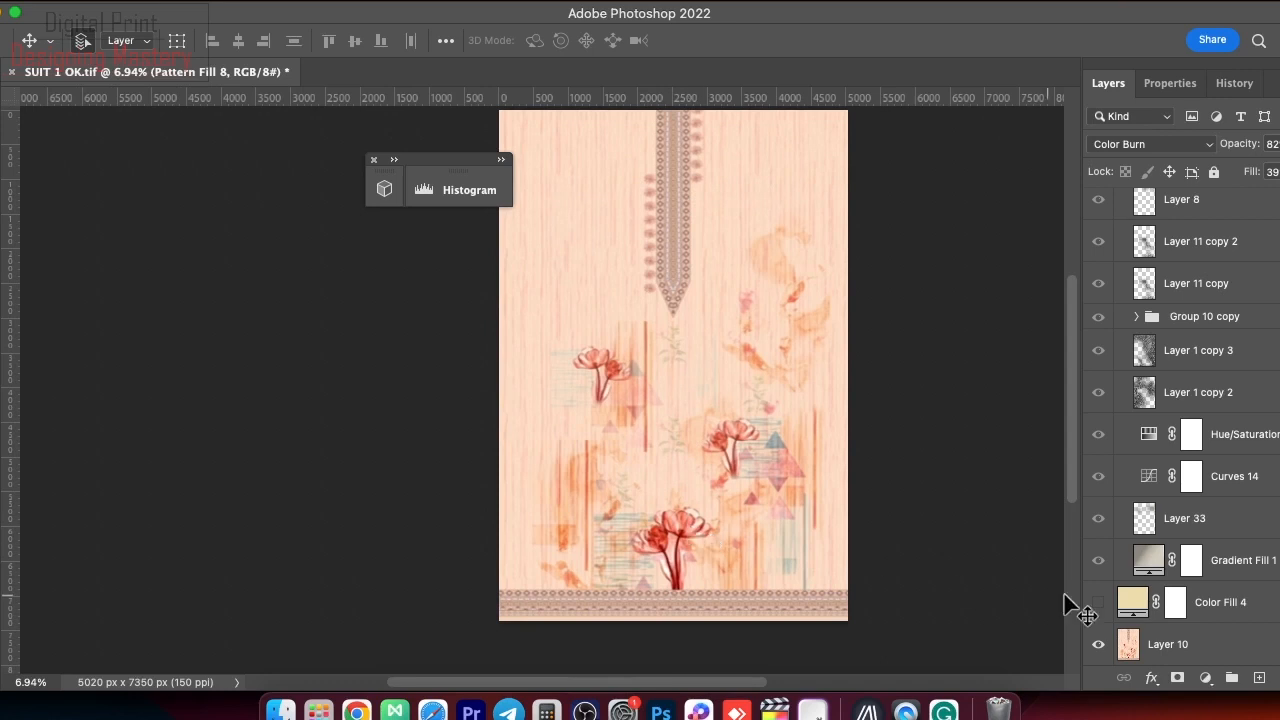
- Restore the visibility of the background layers above Layer 10
click(1098, 564)
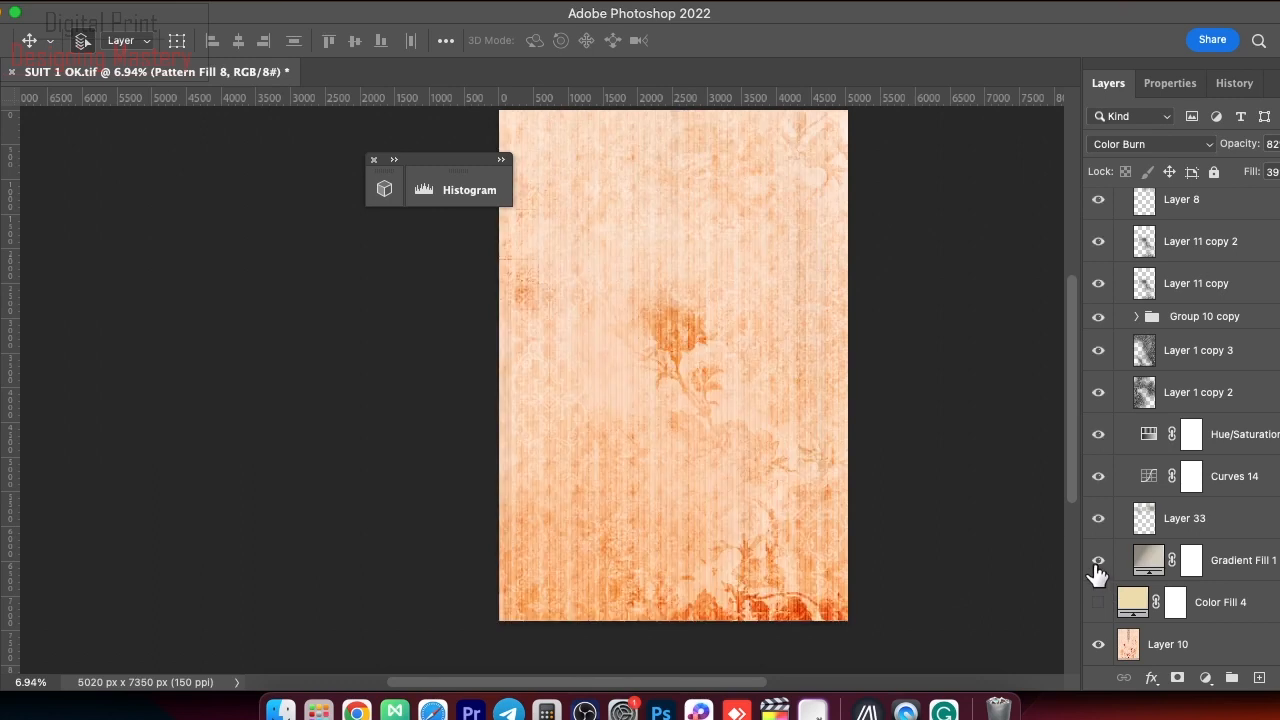
click(1099, 560)
click(1099, 560)
- Compare the background with the Hue/Saturation adjustment in Group 6 turned off and back on
scroll(1183, 380, up, 5)
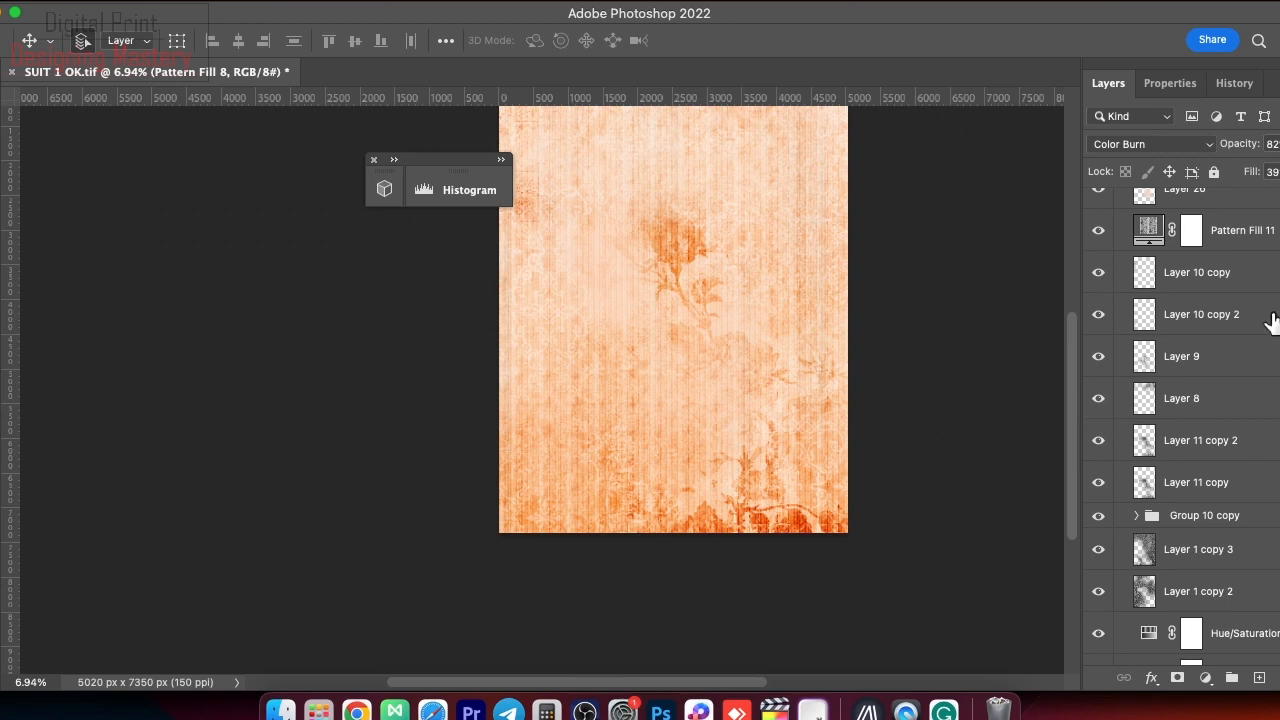
scroll(1260, 320, up, 10)
click(1098, 524)
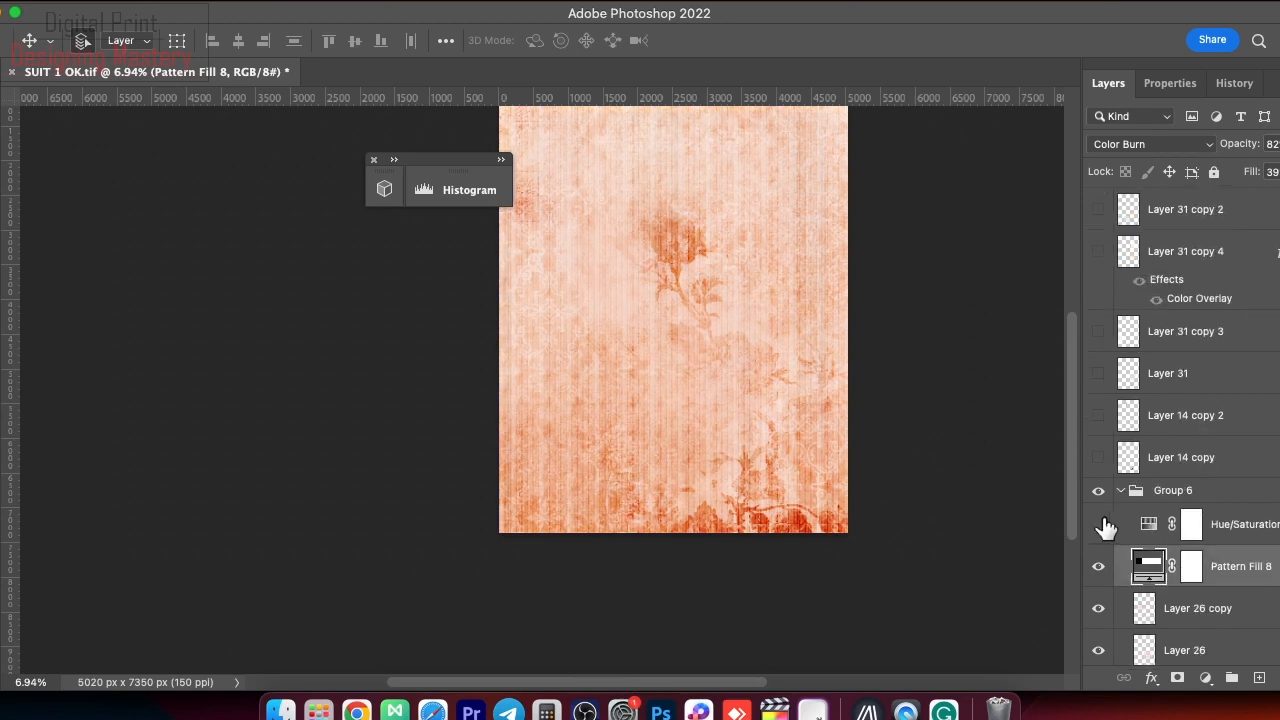
scroll(1105, 530, down, 4)
click(1096, 356)
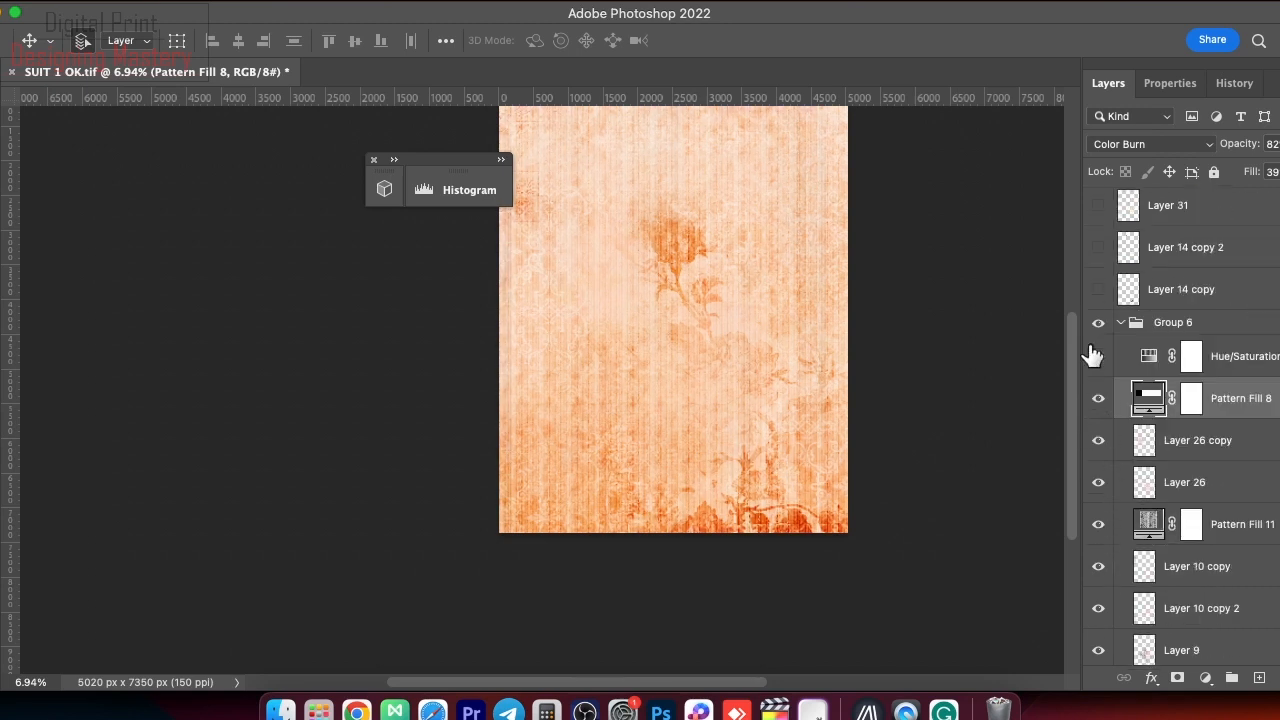
scroll(1170, 425, up, 1)
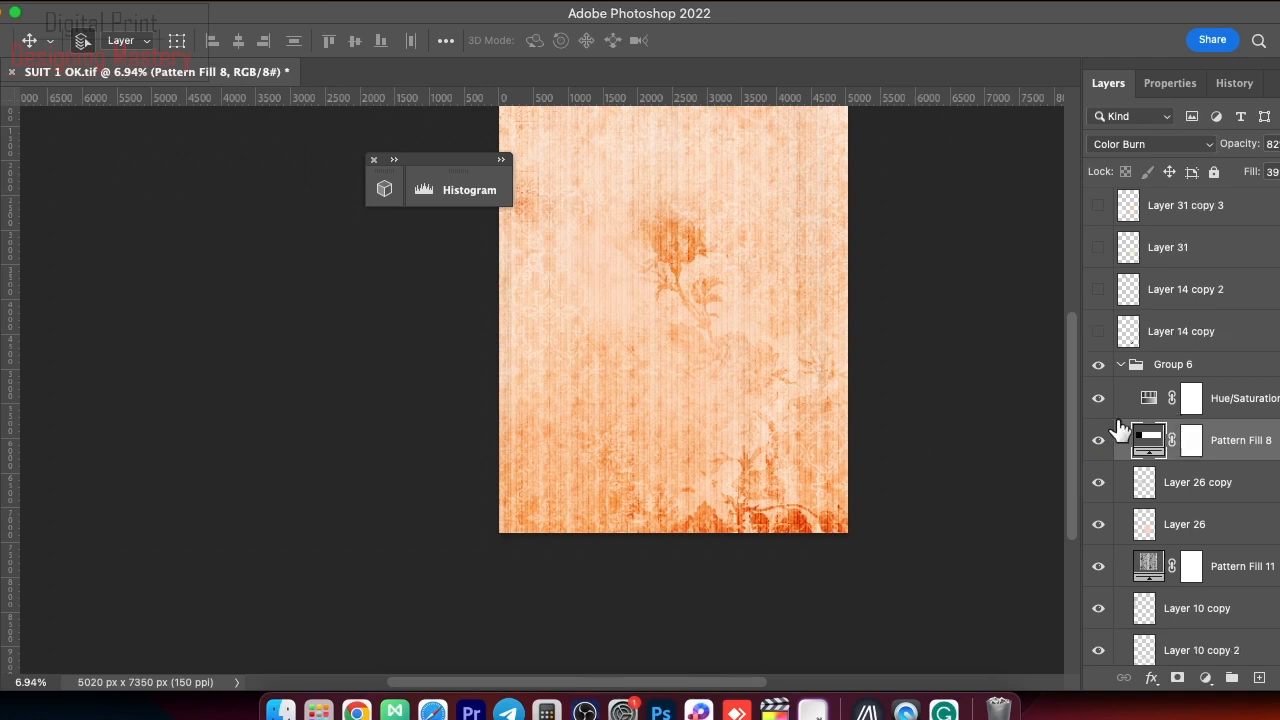
- Compare the background with and without Pattern Fill 8 and Pattern Fill 11, leaving both visible and Pattern Fill 11 selected
click(1097, 442)
click(1096, 440)
super+click(742, 402)
click(1096, 441)
click(1100, 568)
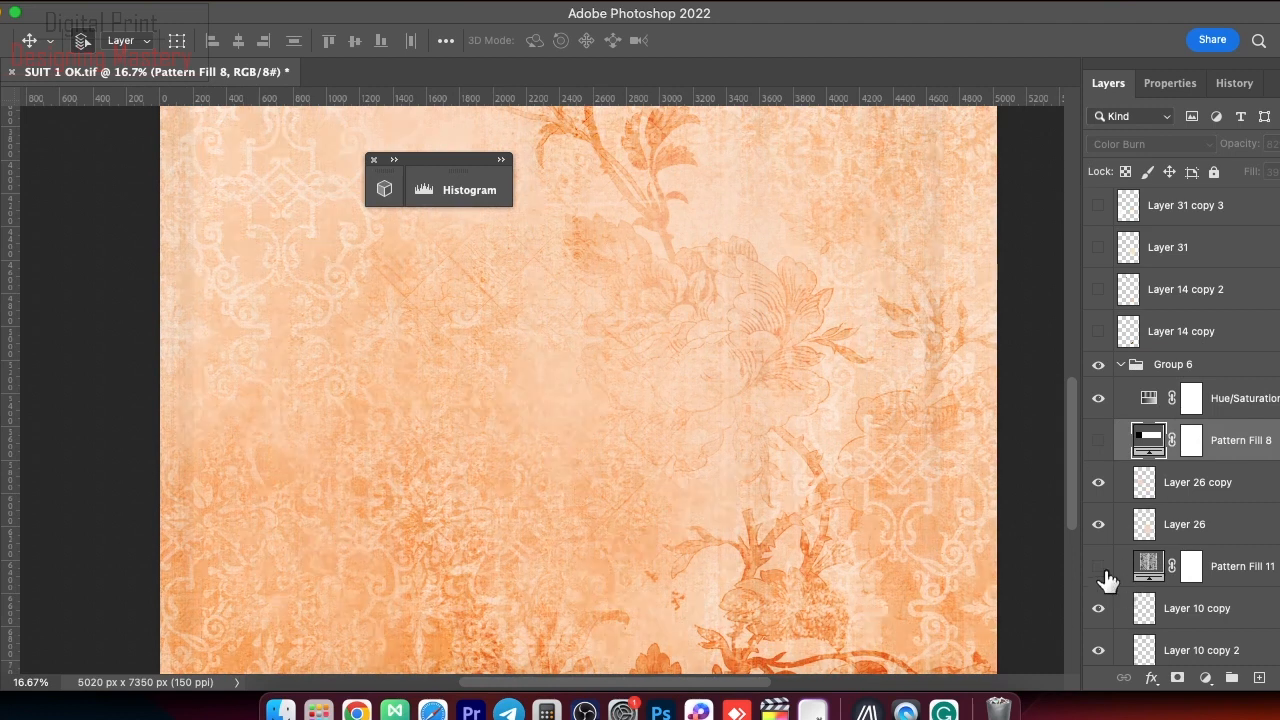
click(1099, 567)
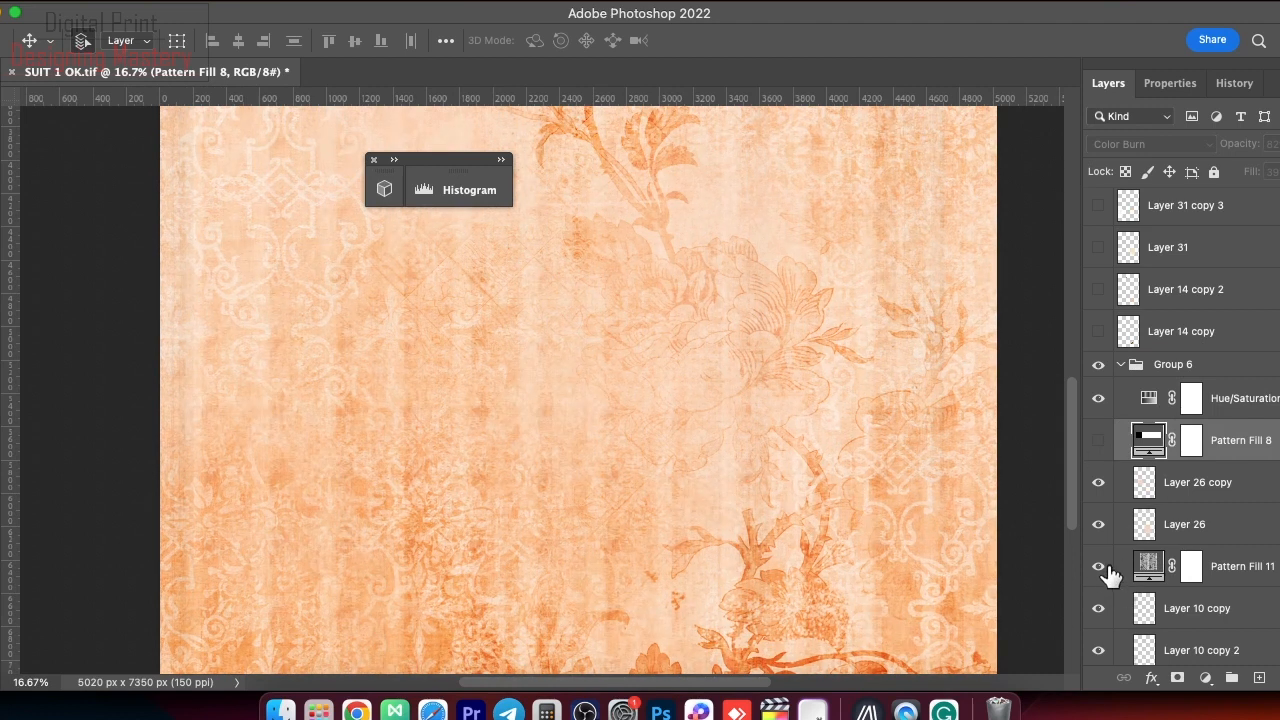
click(1099, 567)
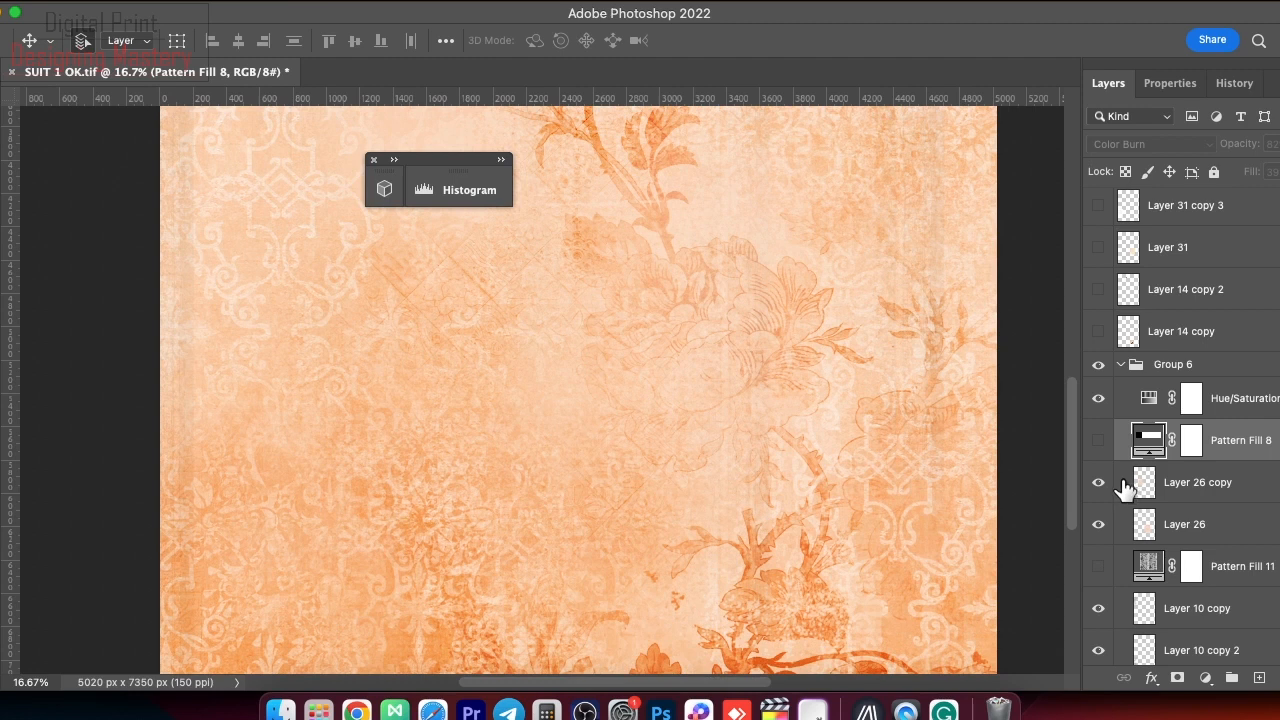
click(1099, 567)
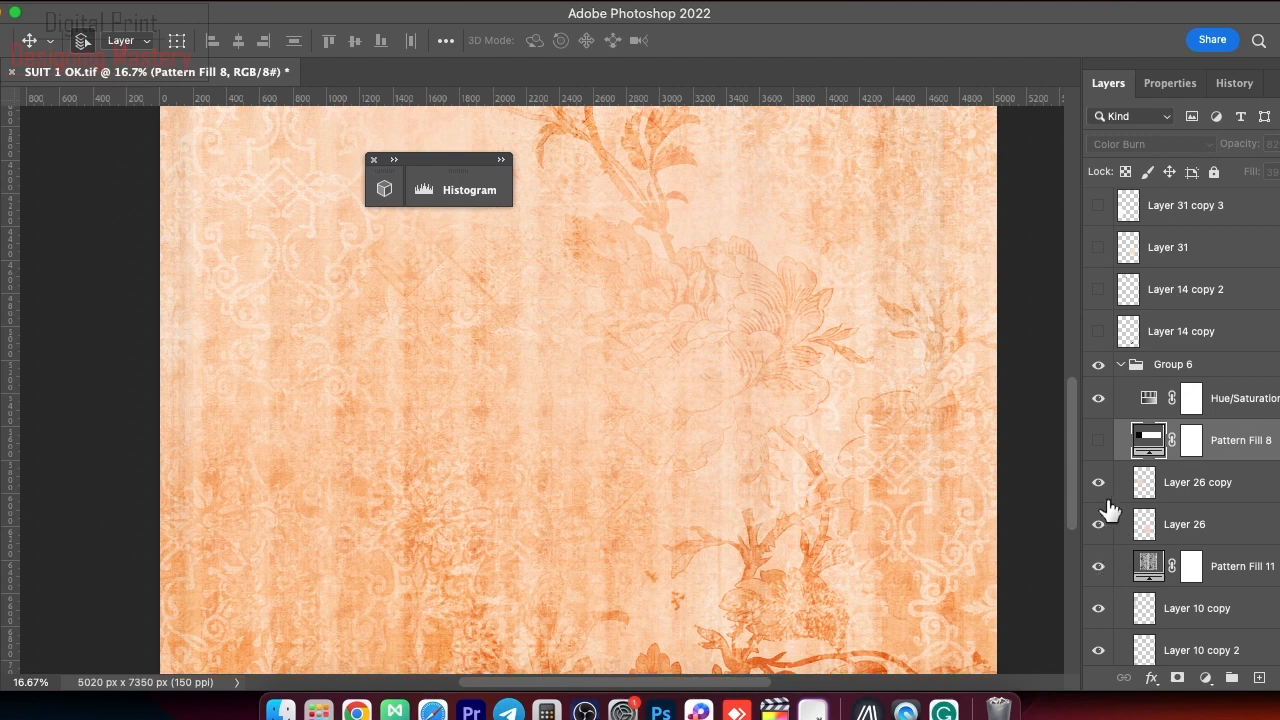
click(1098, 444)
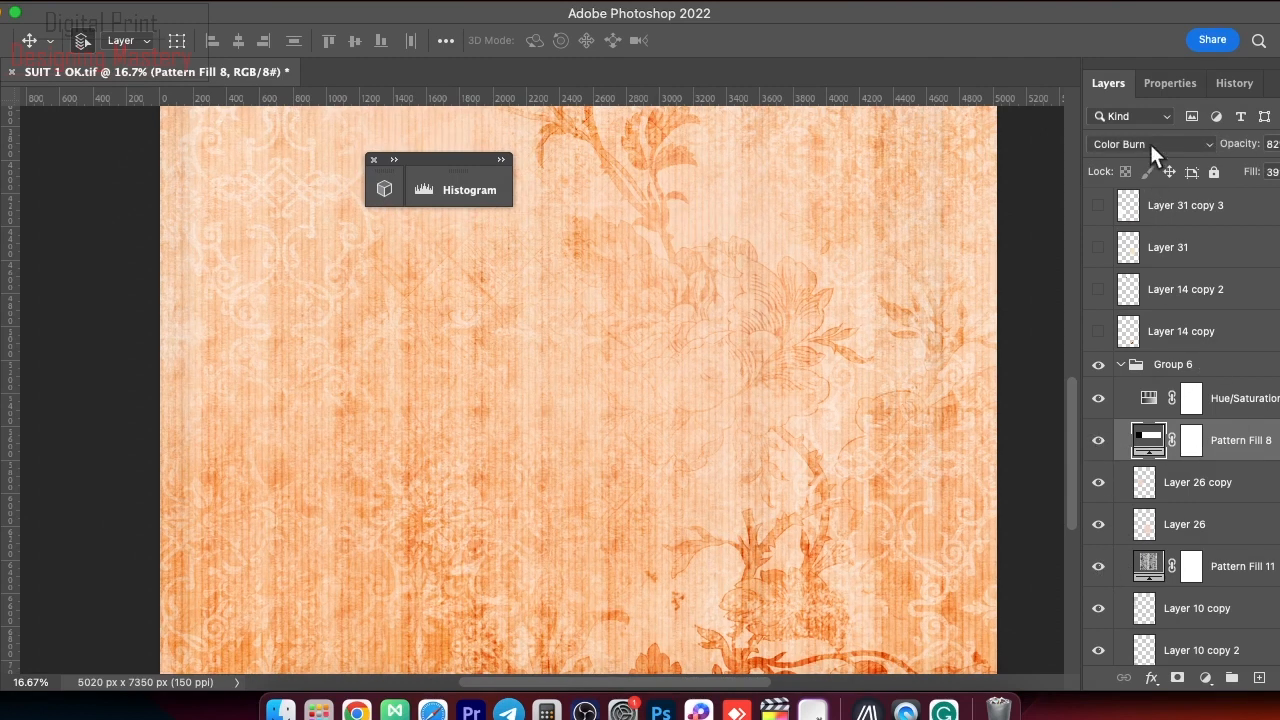
click(1228, 578)
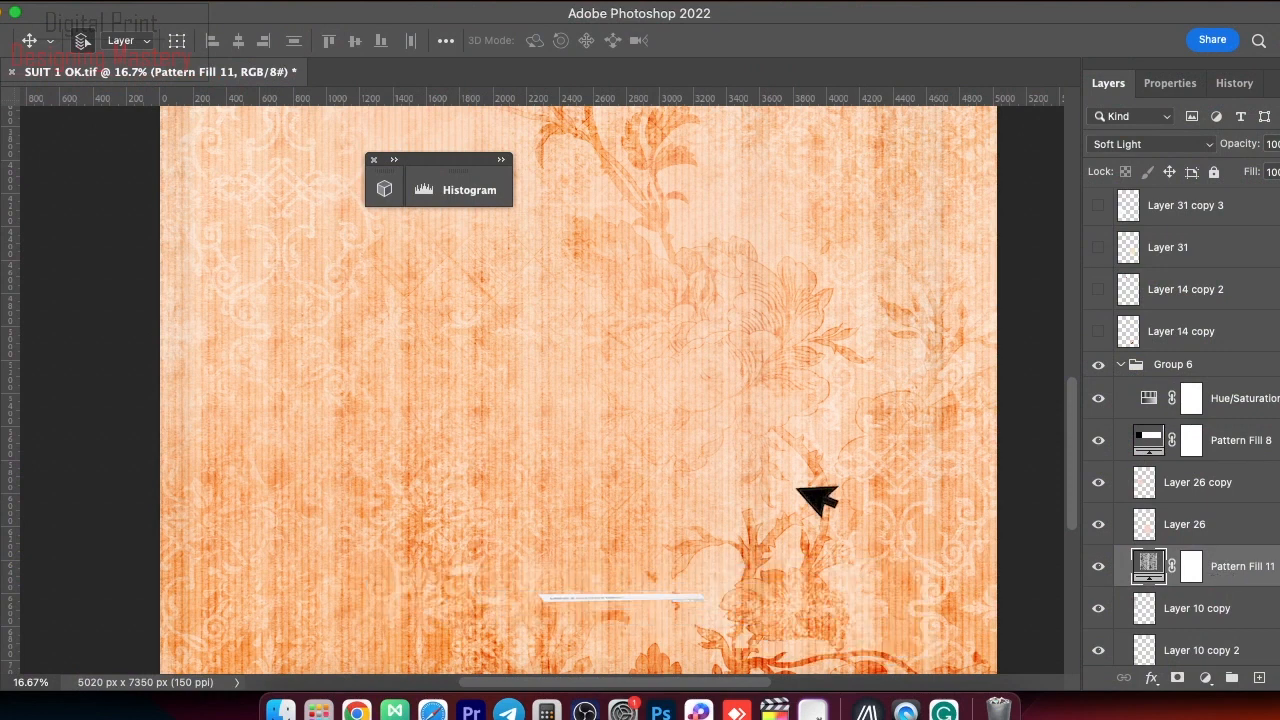
- Show the motif layers Layer 21 copy, Layer 21 copy 2, Layer 21 copy 3 and Layer 22
scroll(1180, 430, up, 2)
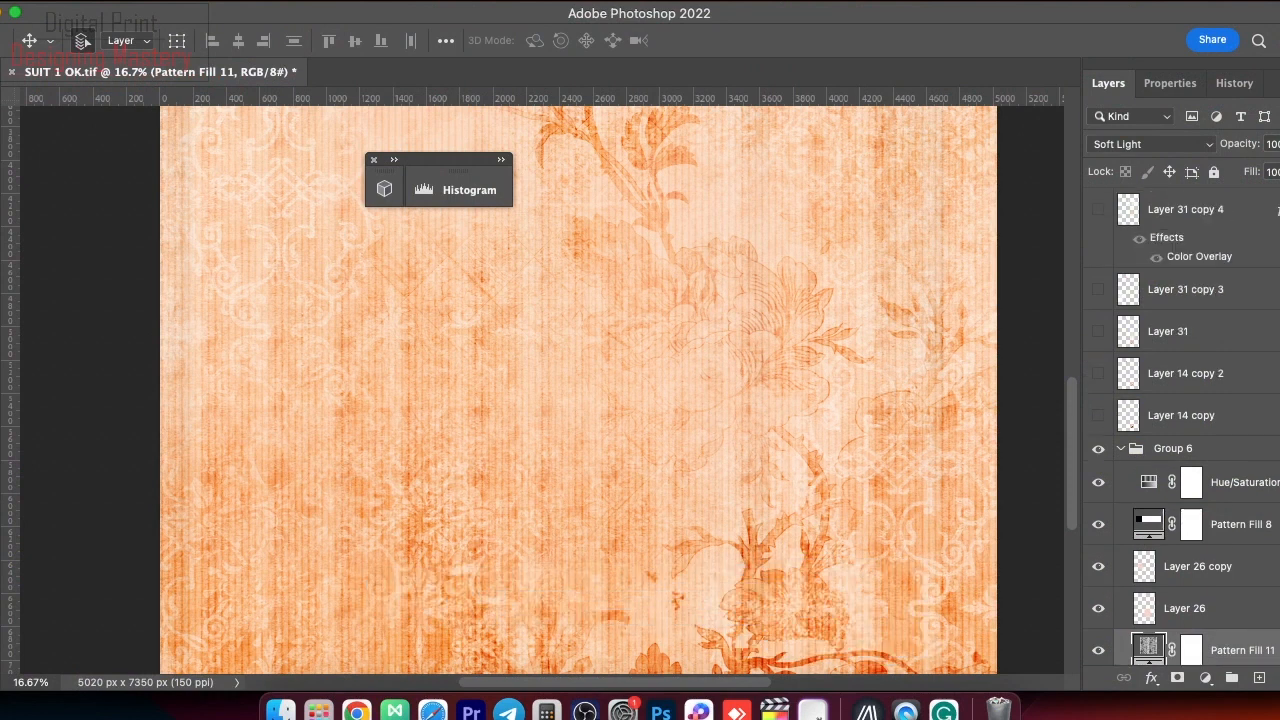
scroll(646, 430, down, 5)
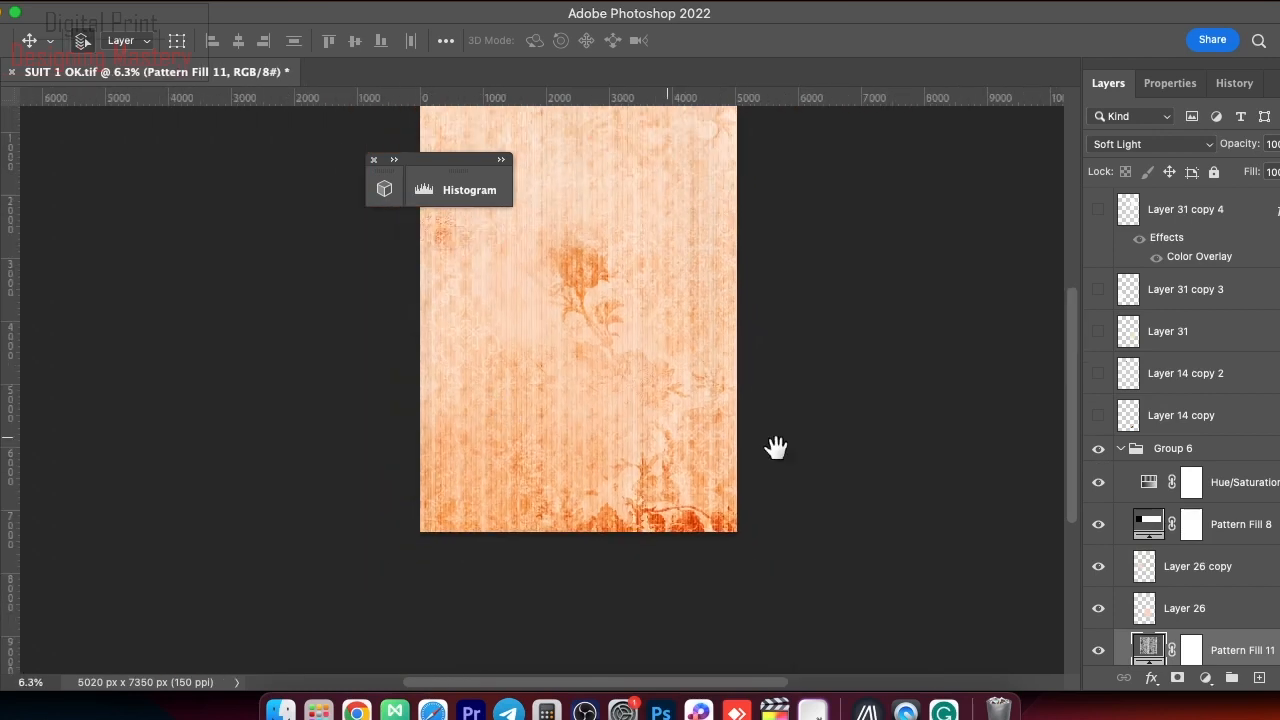
scroll(1175, 378, up, 5)
scroll(1175, 378, up, 5)
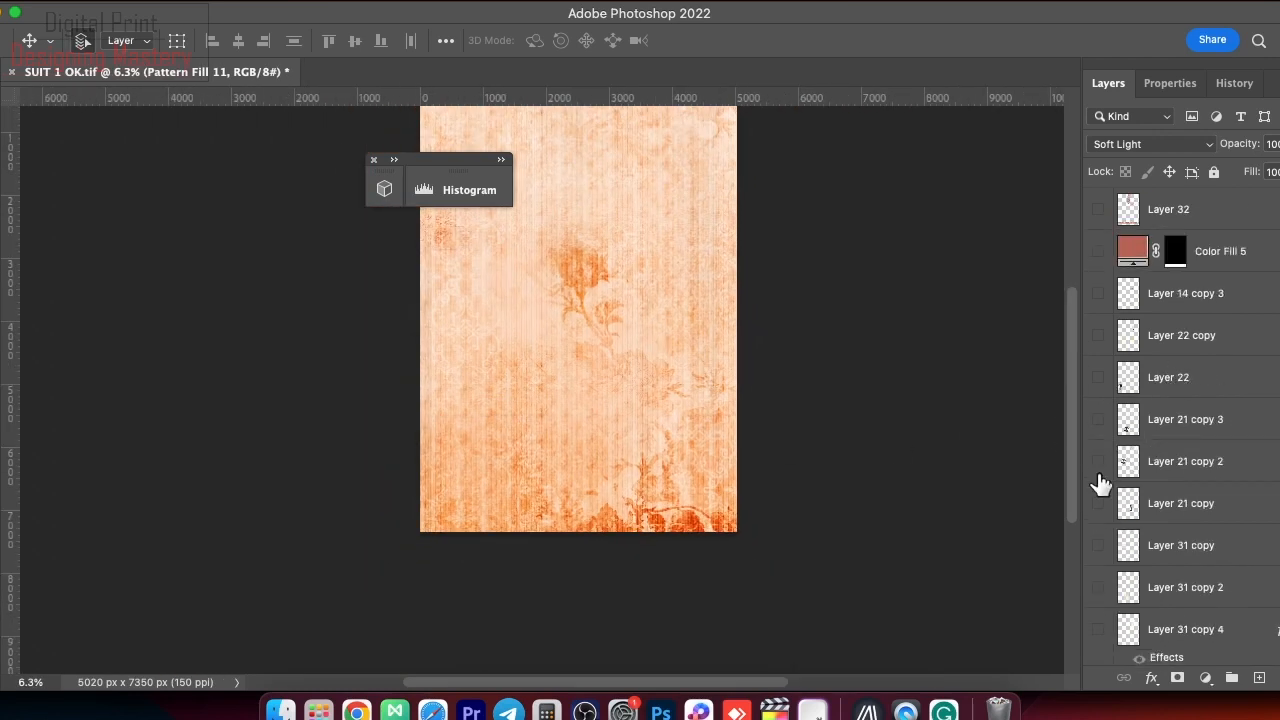
click(1098, 462)
click(1098, 420)
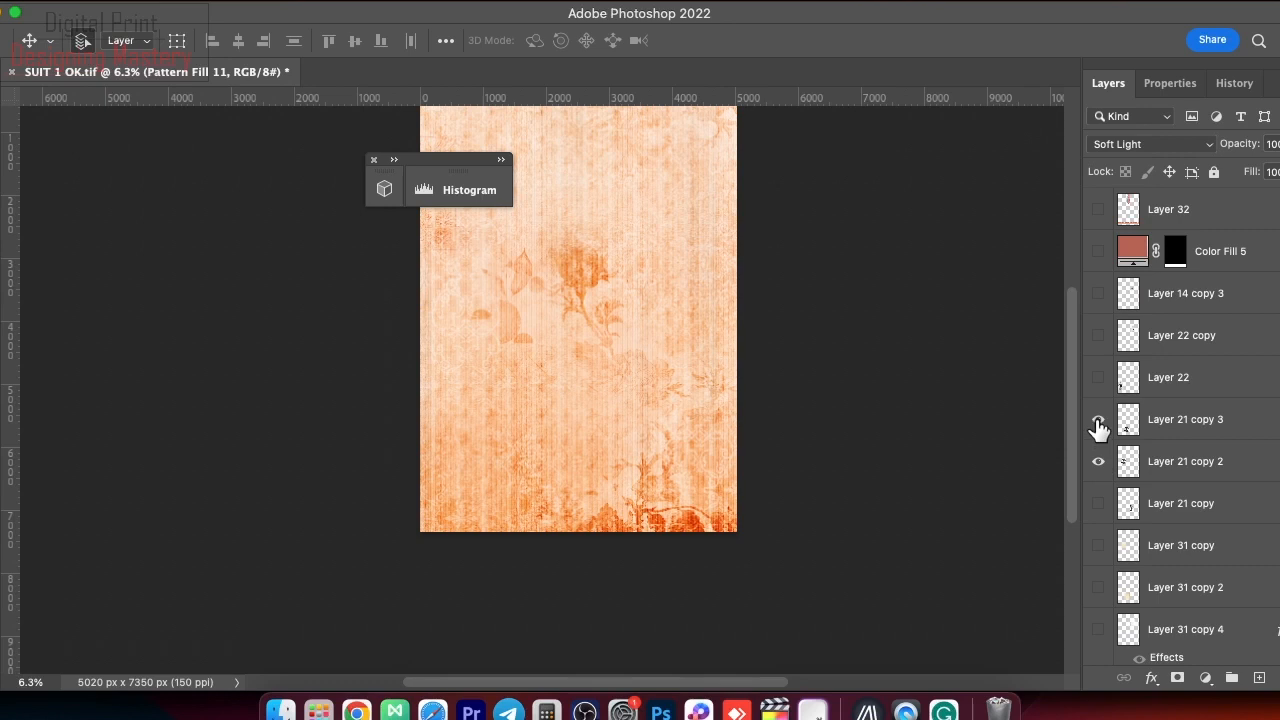
click(1098, 504)
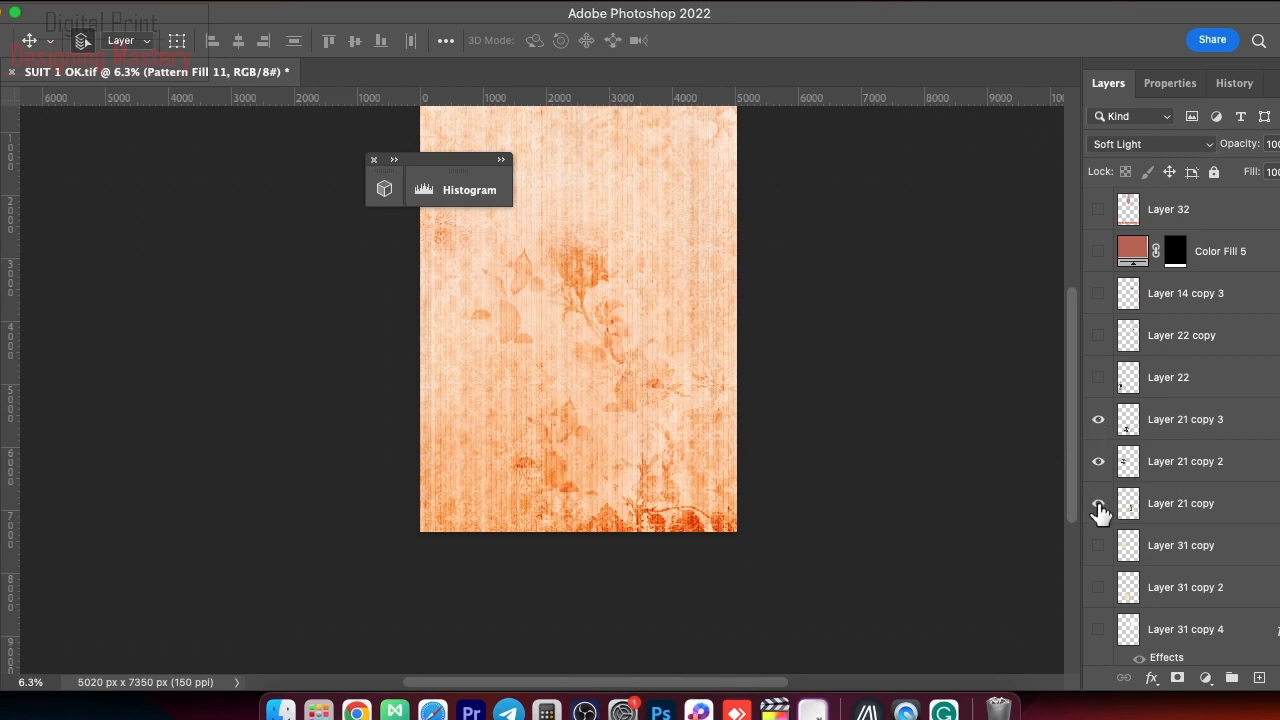
click(1099, 378)
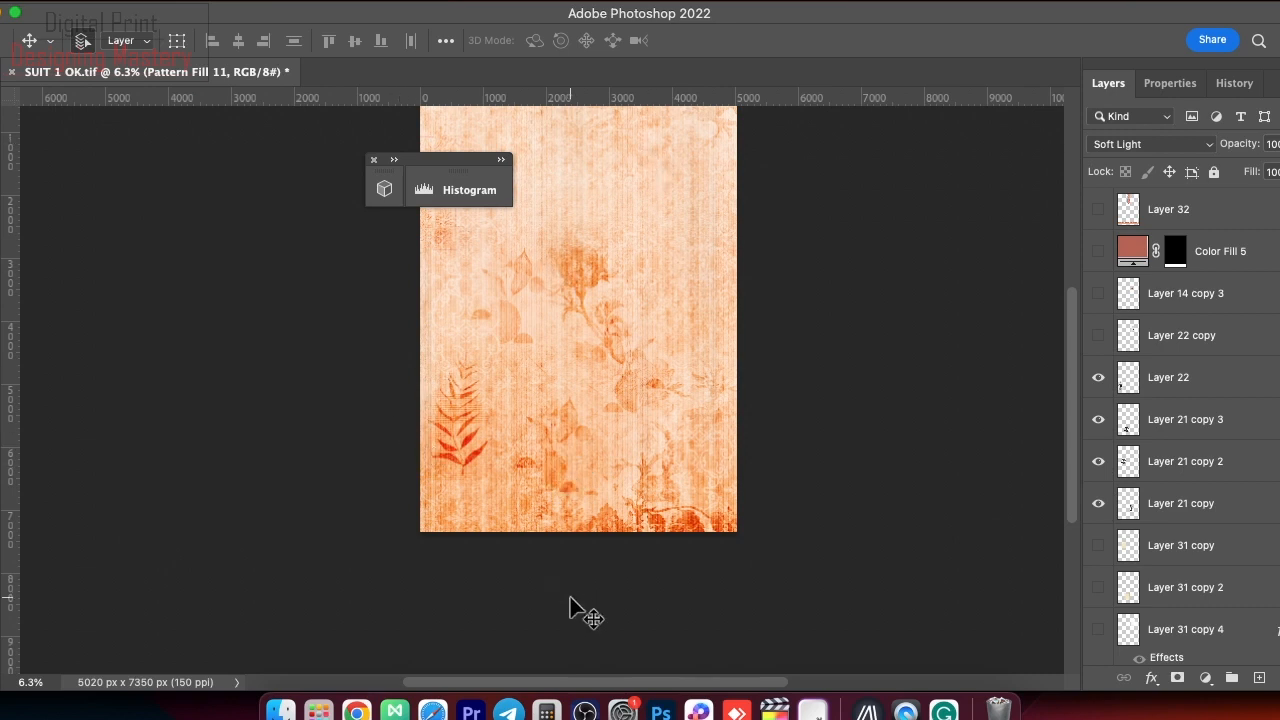
- Compare the textured composition with Layer 10 shown on its own, restoring all layers
scroll(1200, 557, down, 15)
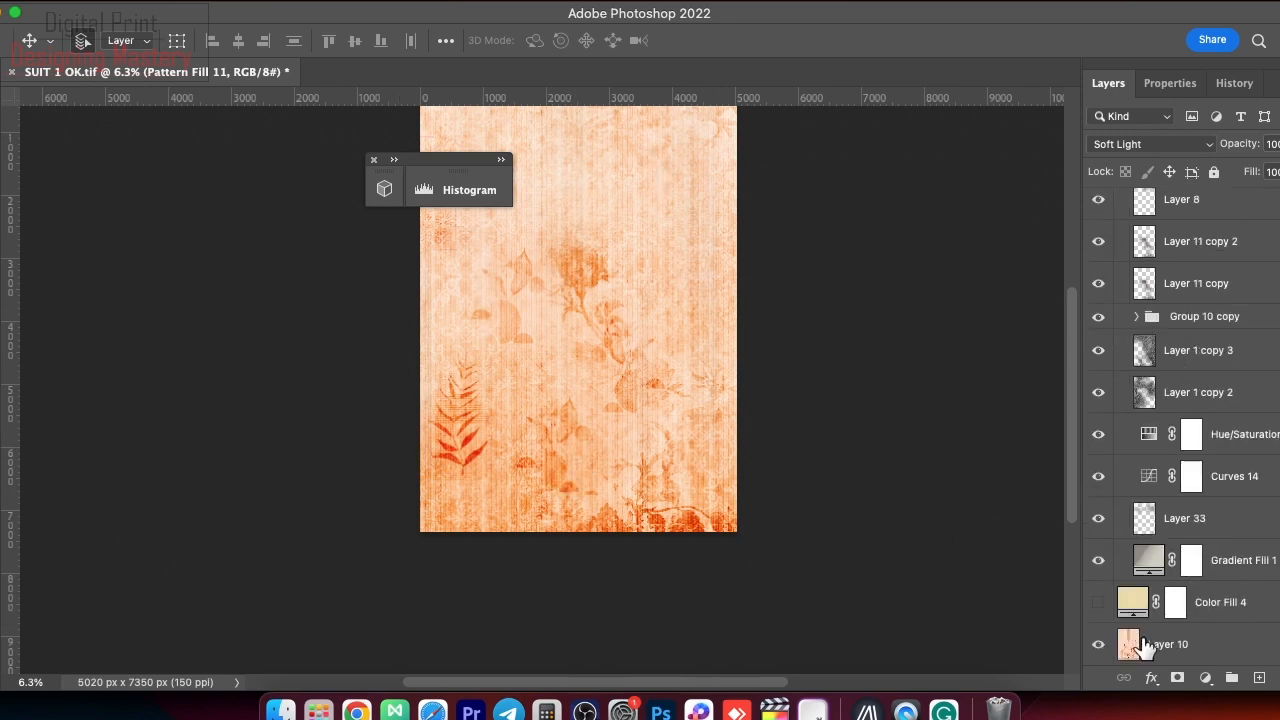
click(1099, 646)
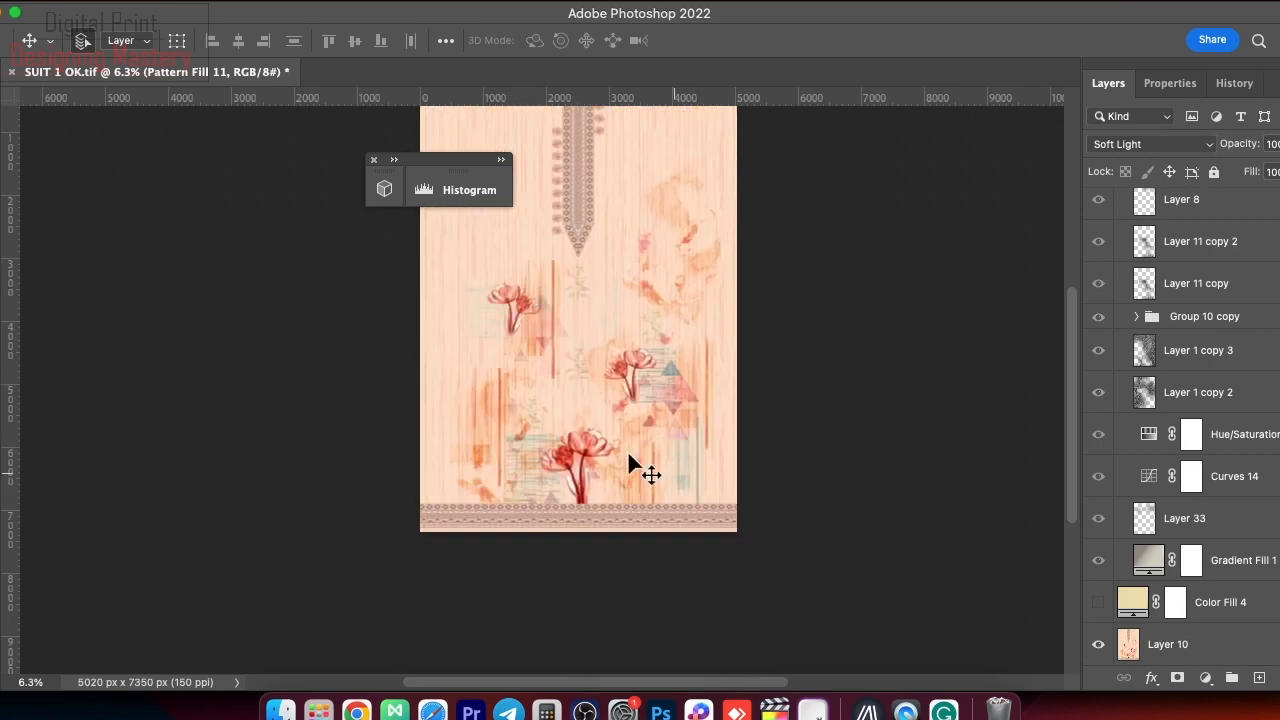
click(1100, 645)
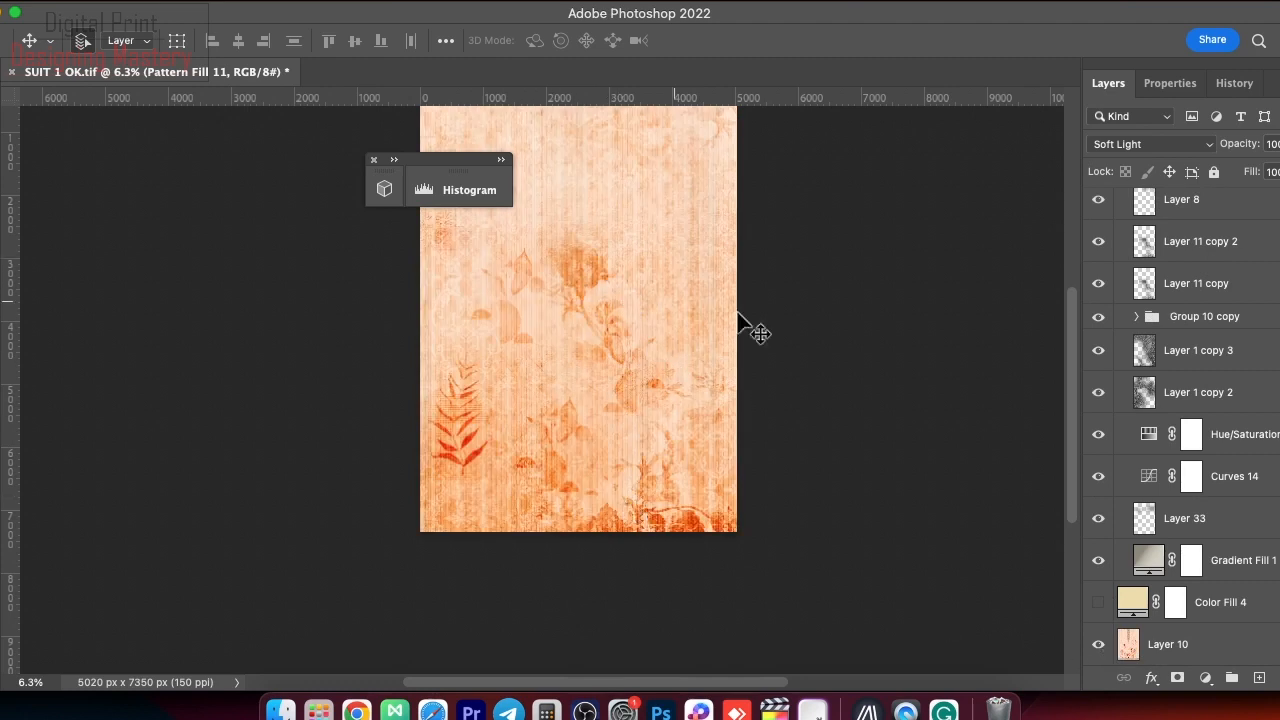
- Show the additional motif layers Layer 22 copy, Layer 14 copy 3 and Layer 13 copy
scroll(1177, 334, up, 10)
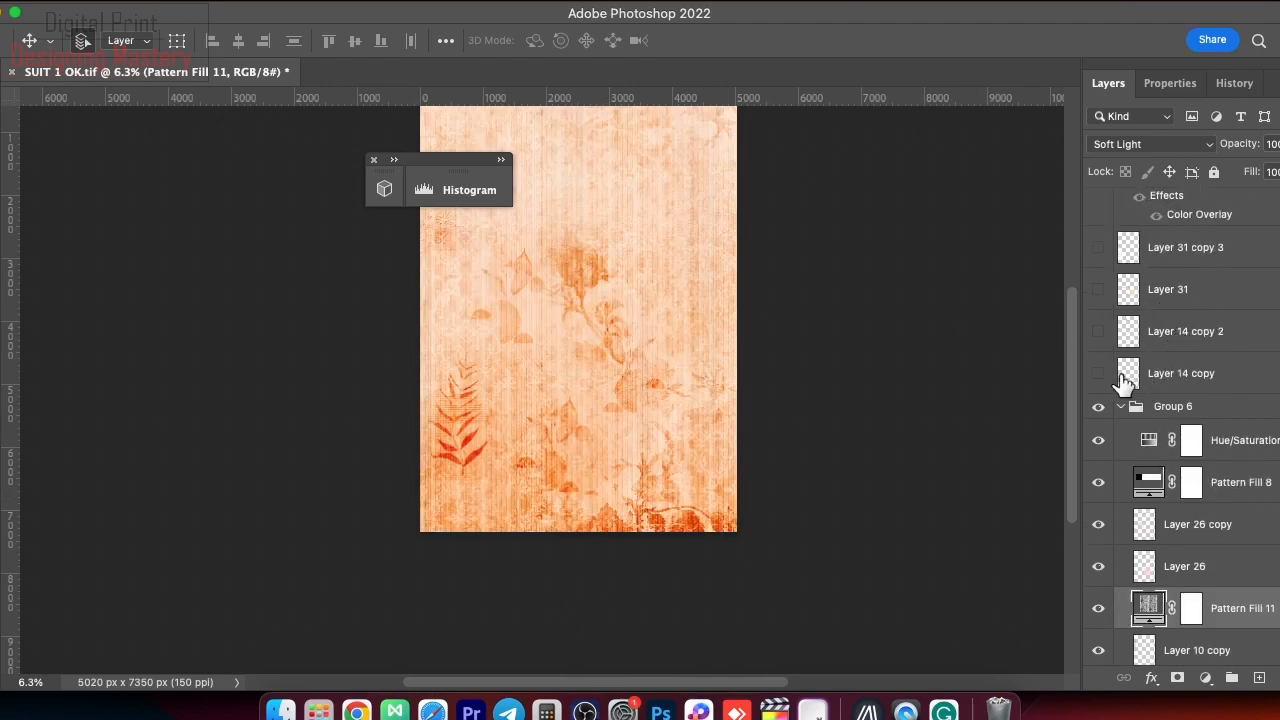
scroll(1122, 381, up, 5)
scroll(1130, 438, up, 7)
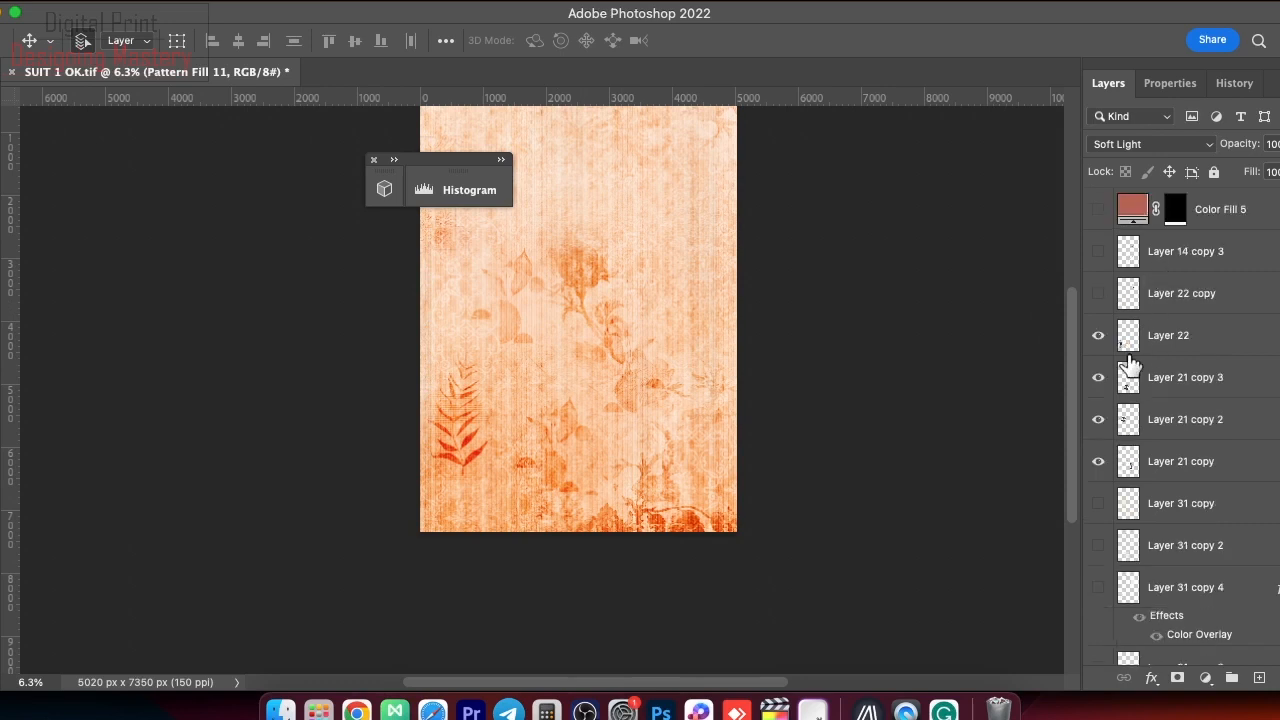
click(1098, 378)
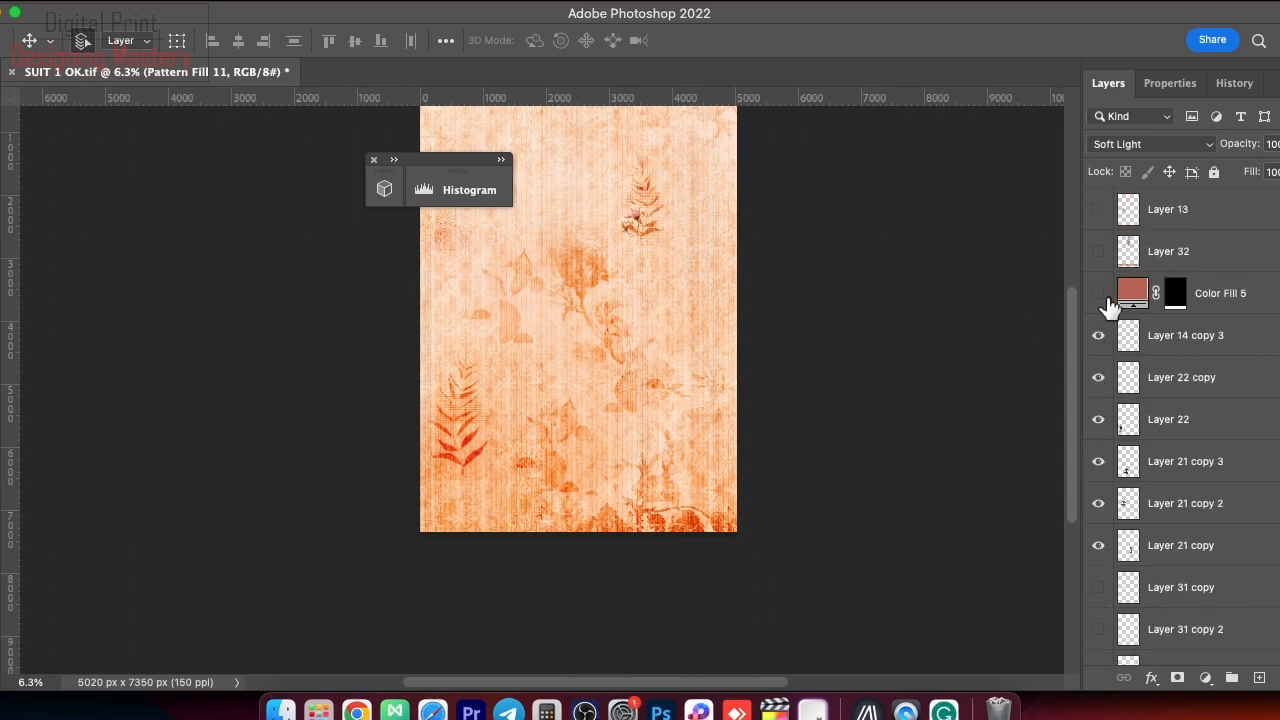
scroll(1100, 262, up, 2)
click(1097, 210)
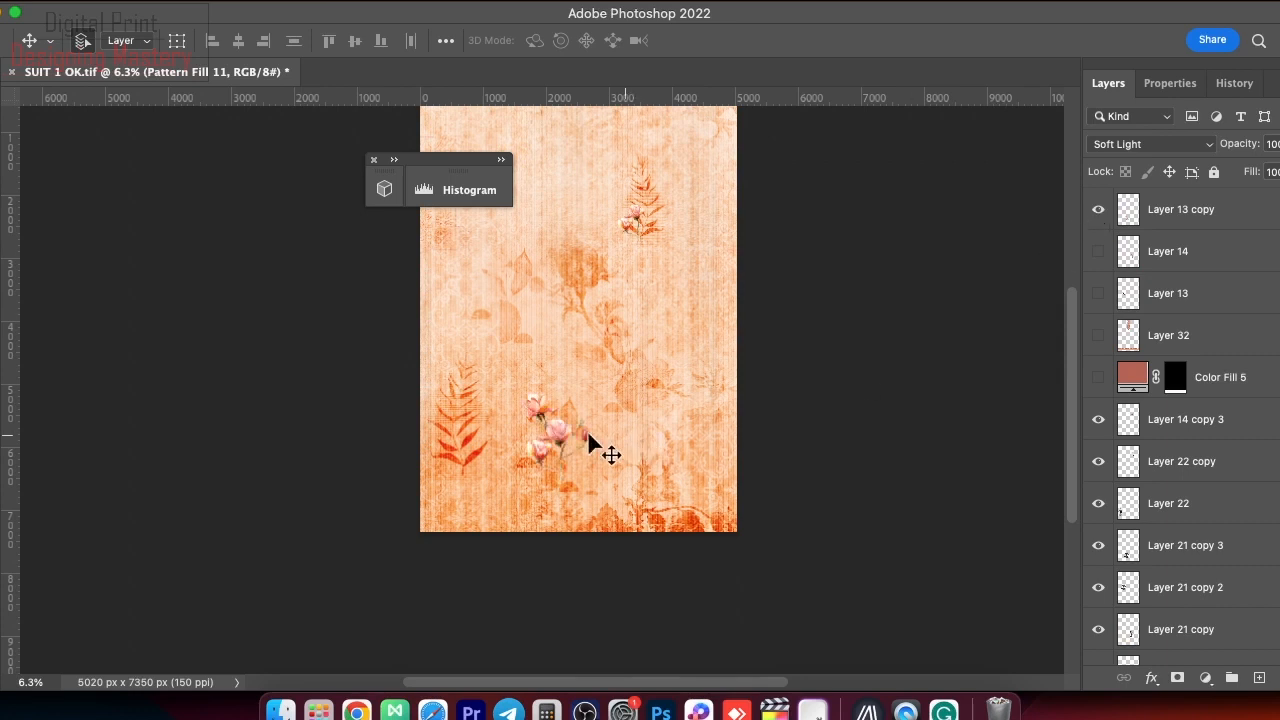
- Examine the magnolia branch on Layer 13 copy by isolating that layer, restoring the other layers
scroll(590, 440, up, 5)
drag(641, 430, 666, 440)
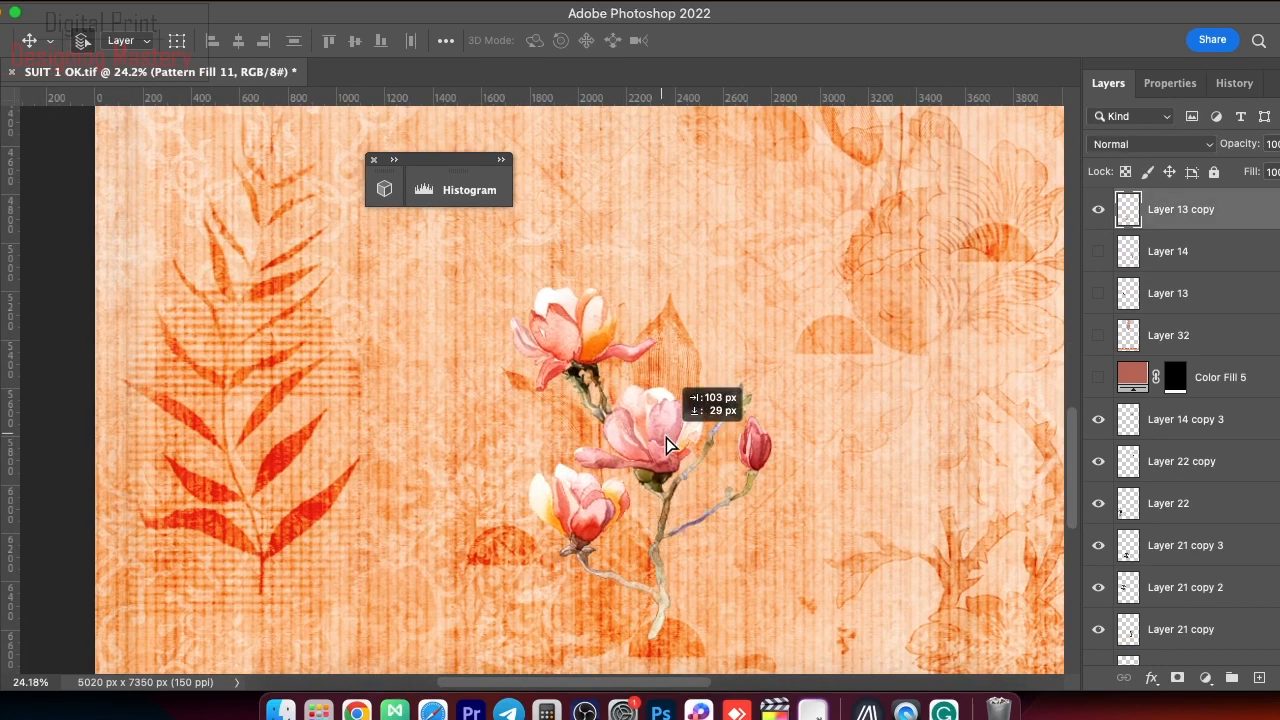
key(super+z)
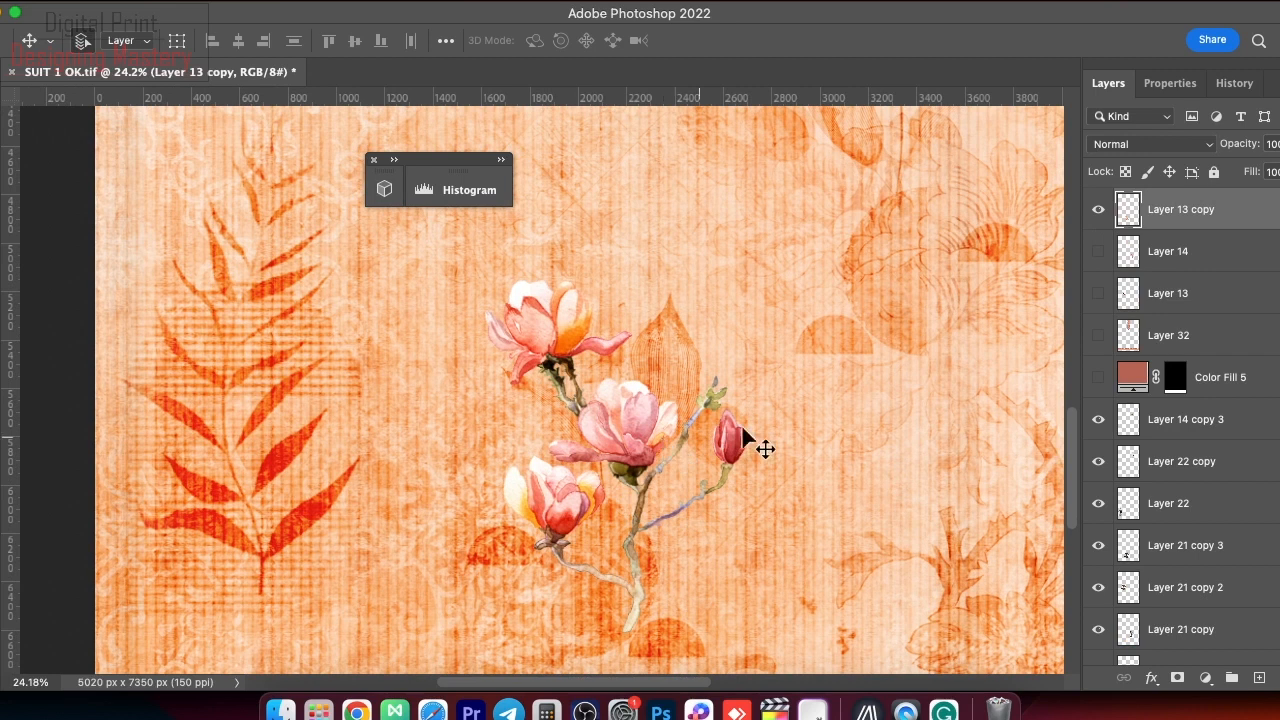
alt+click(1098, 209)
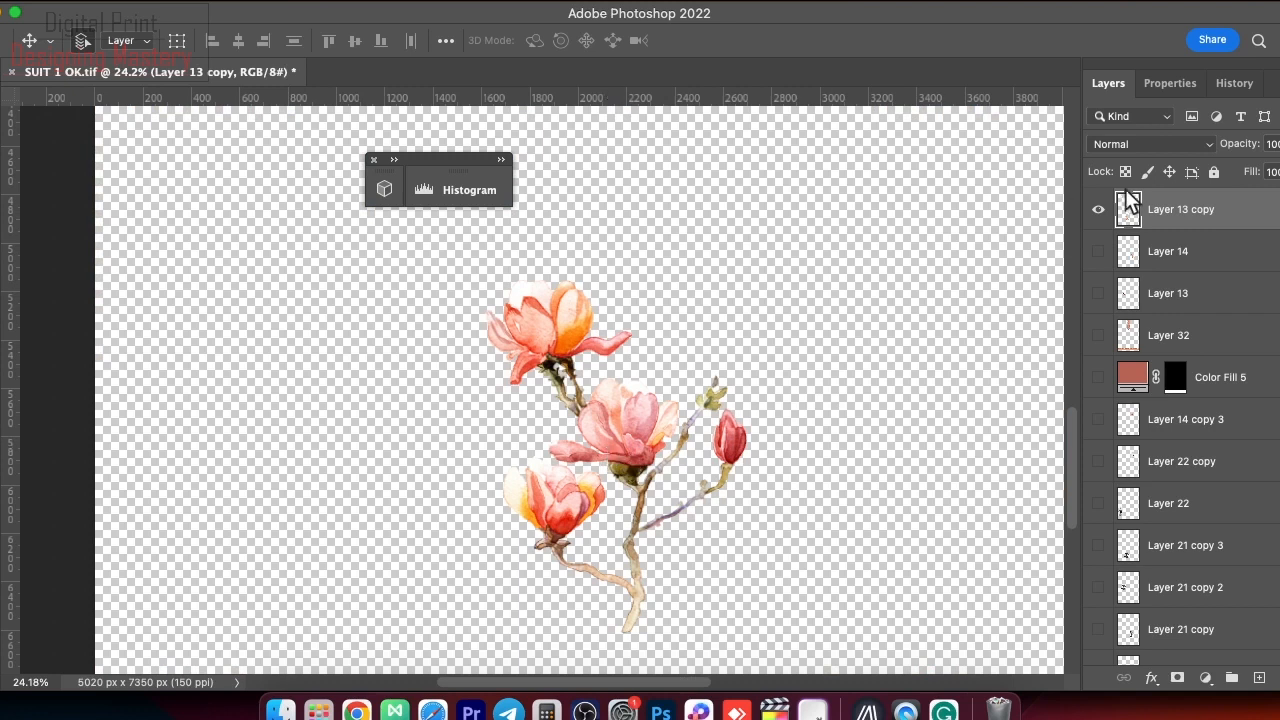
alt+click(1099, 211)
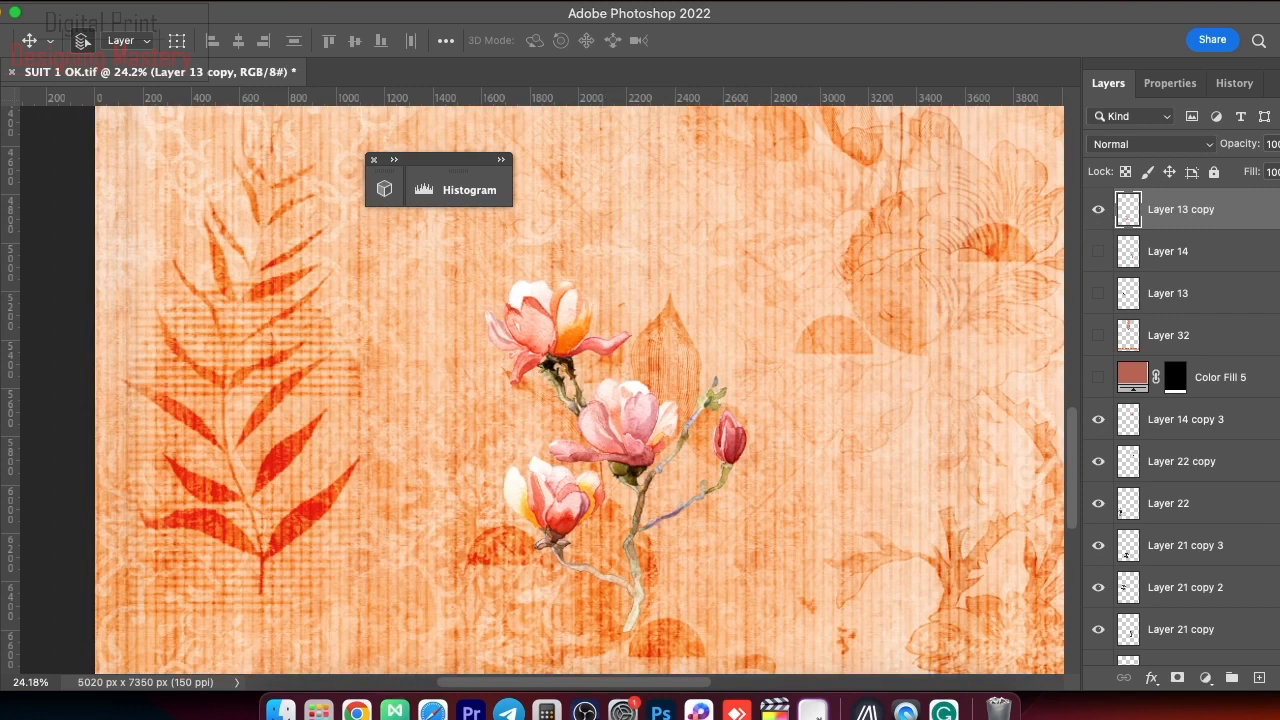
scroll(1117, 594, down, 5)
scroll(1171, 571, up, 4)
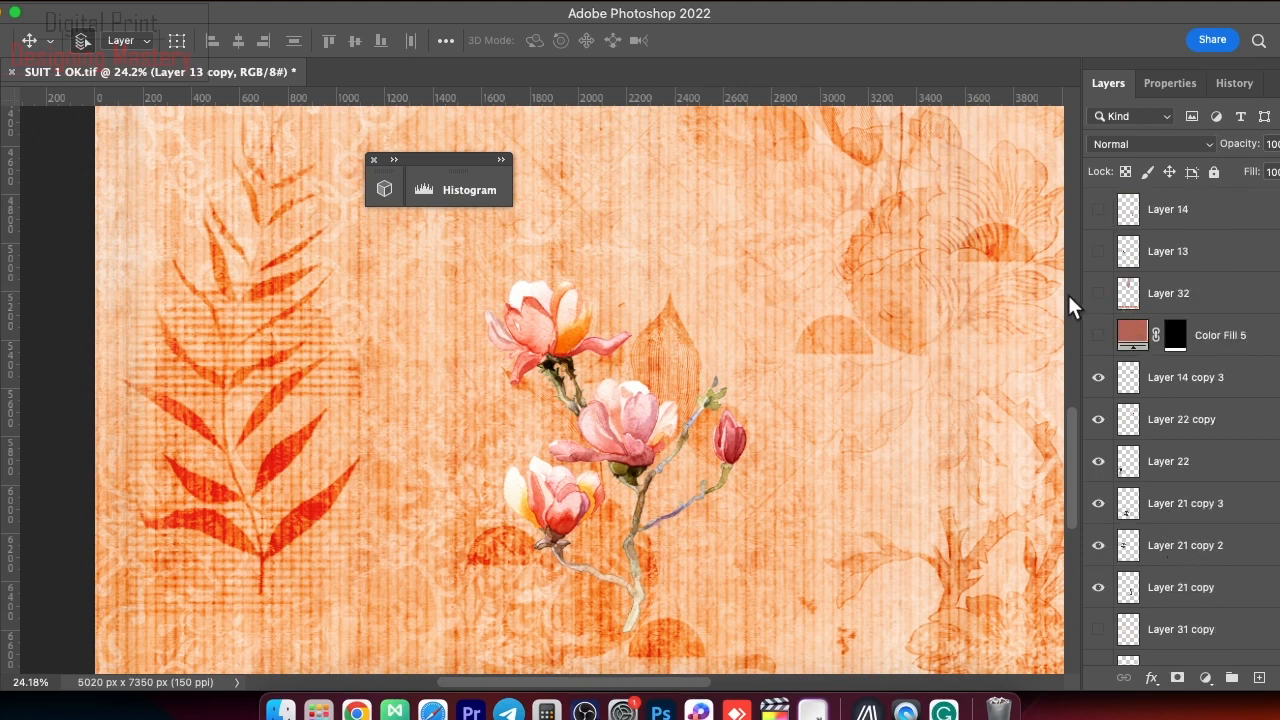
- Show Layer 32 with the geometric neckline and hem borders over the floral background
click(1099, 296)
scroll(777, 350, down, 5)
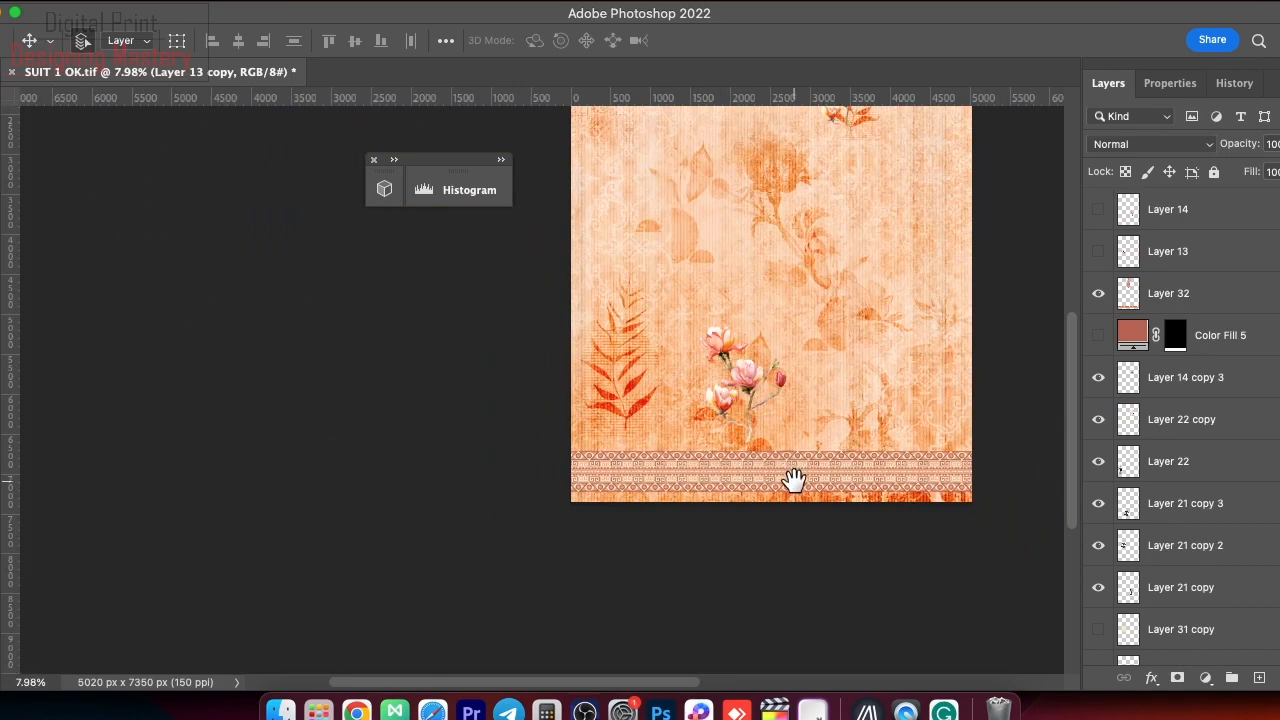
drag(858, 365, 820, 431)
drag(746, 329, 884, 392)
drag(760, 405, 667, 416)
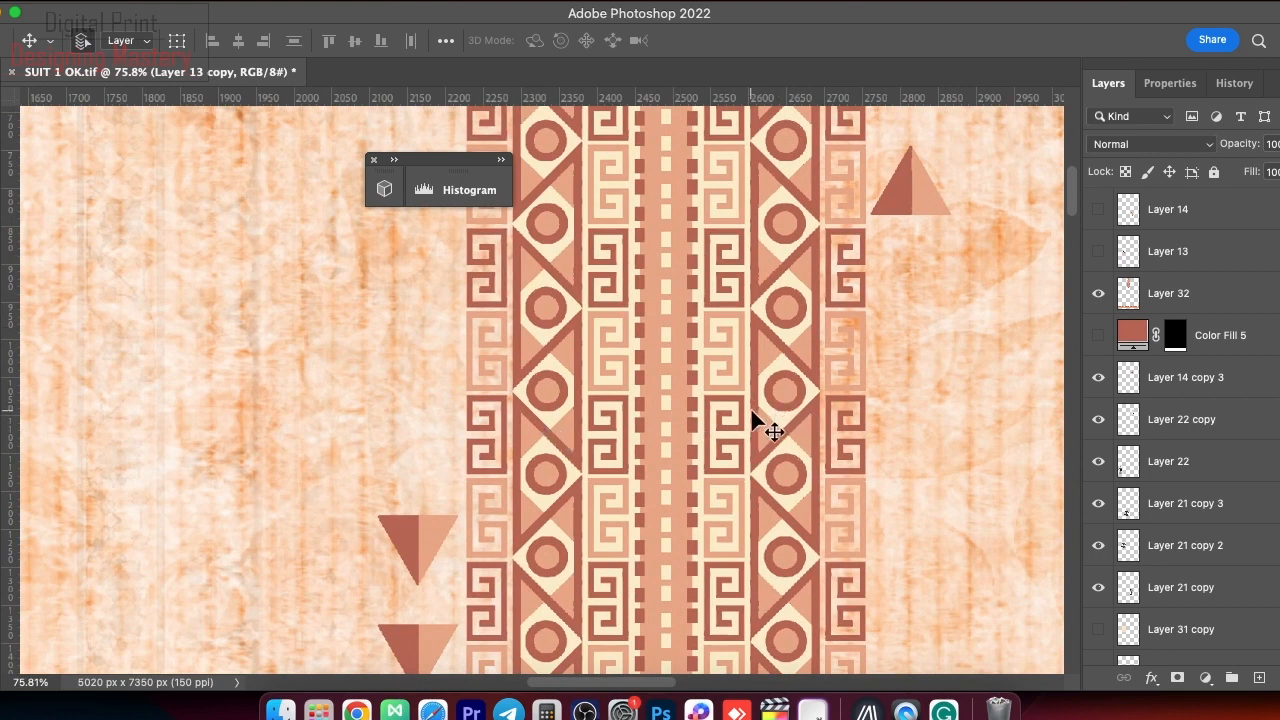
- Examine the neckline border's Greek-key, circle and triangle pattern up close and within the whole design
drag(534, 371, 672, 421)
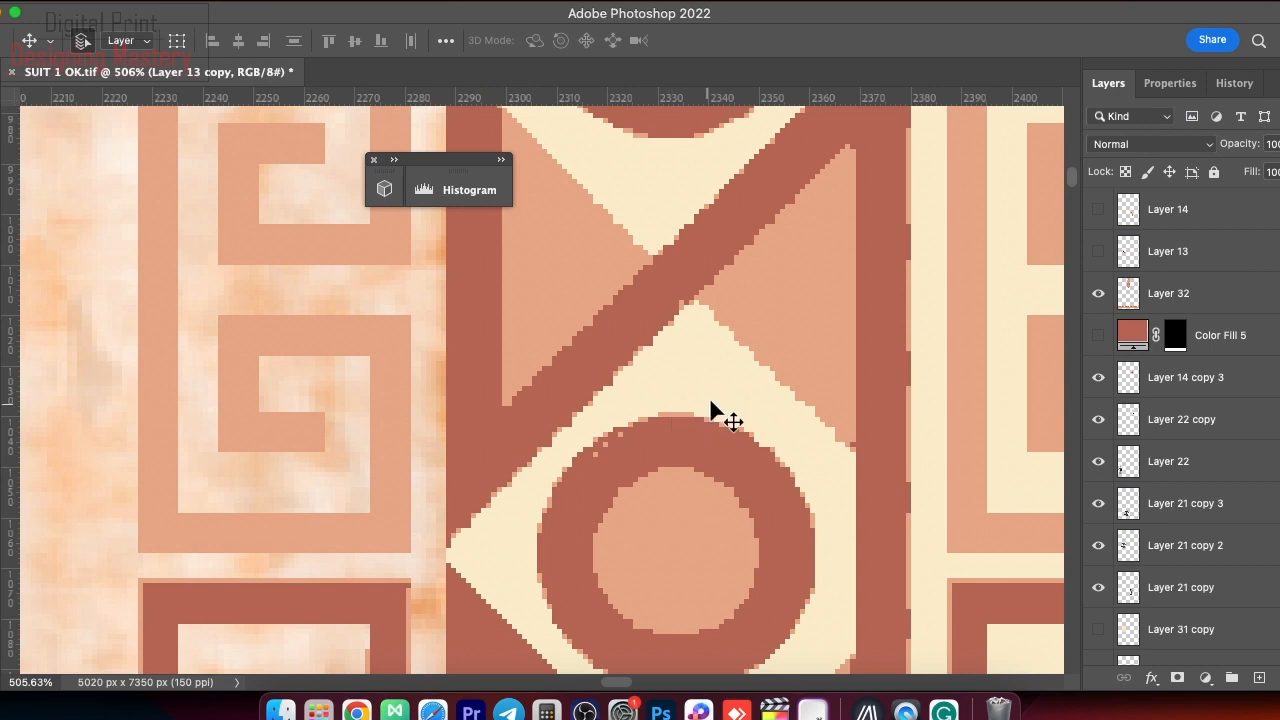
drag(786, 341, 703, 312)
drag(788, 357, 706, 394)
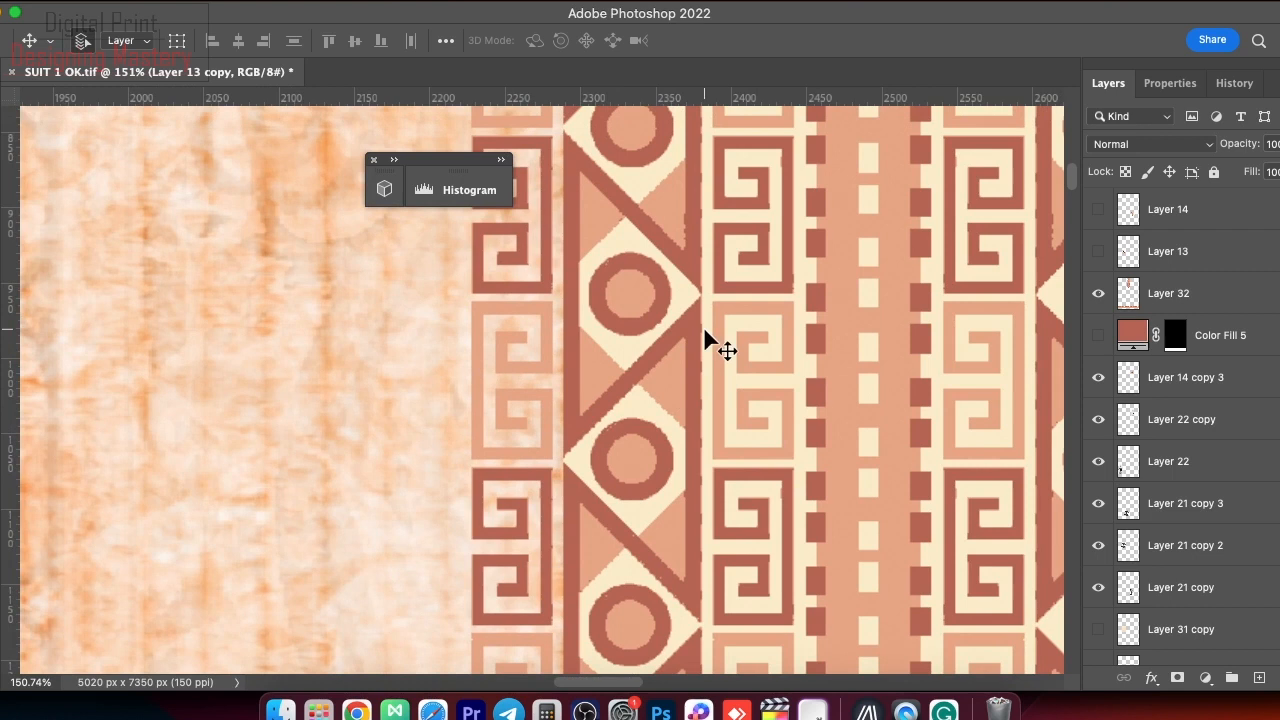
drag(829, 297, 727, 332)
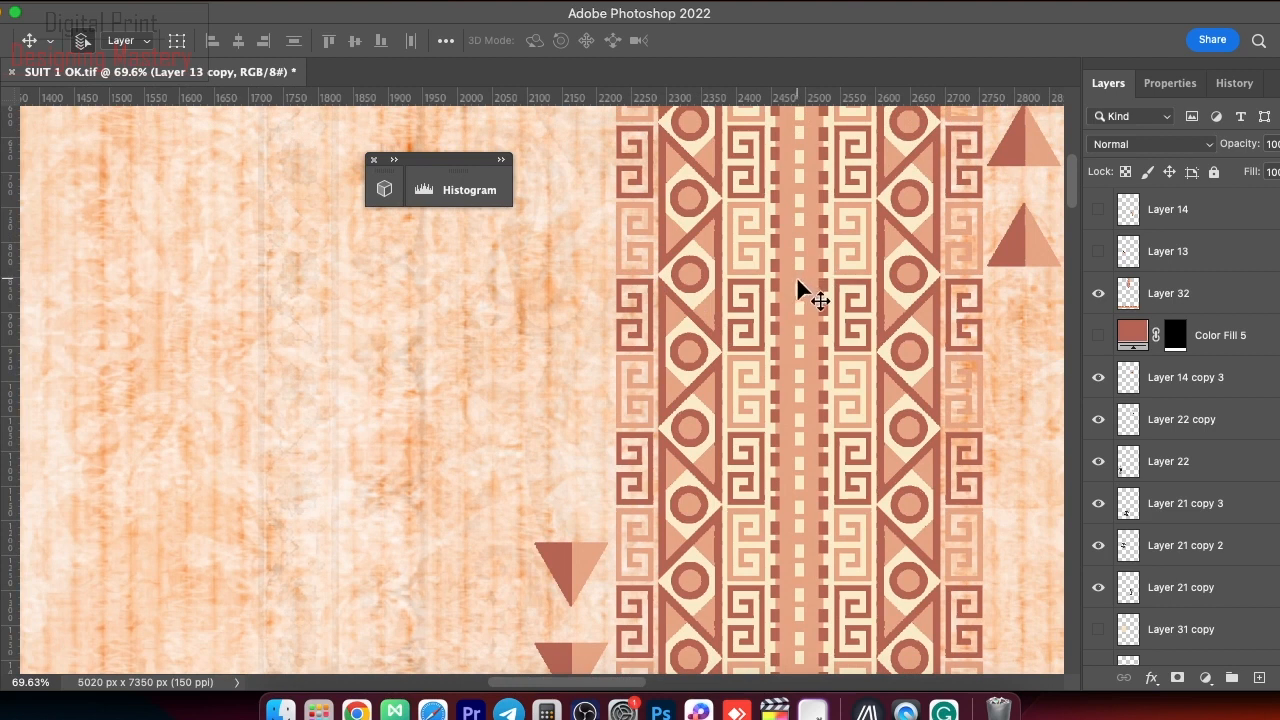
scroll(796, 276, down, 5)
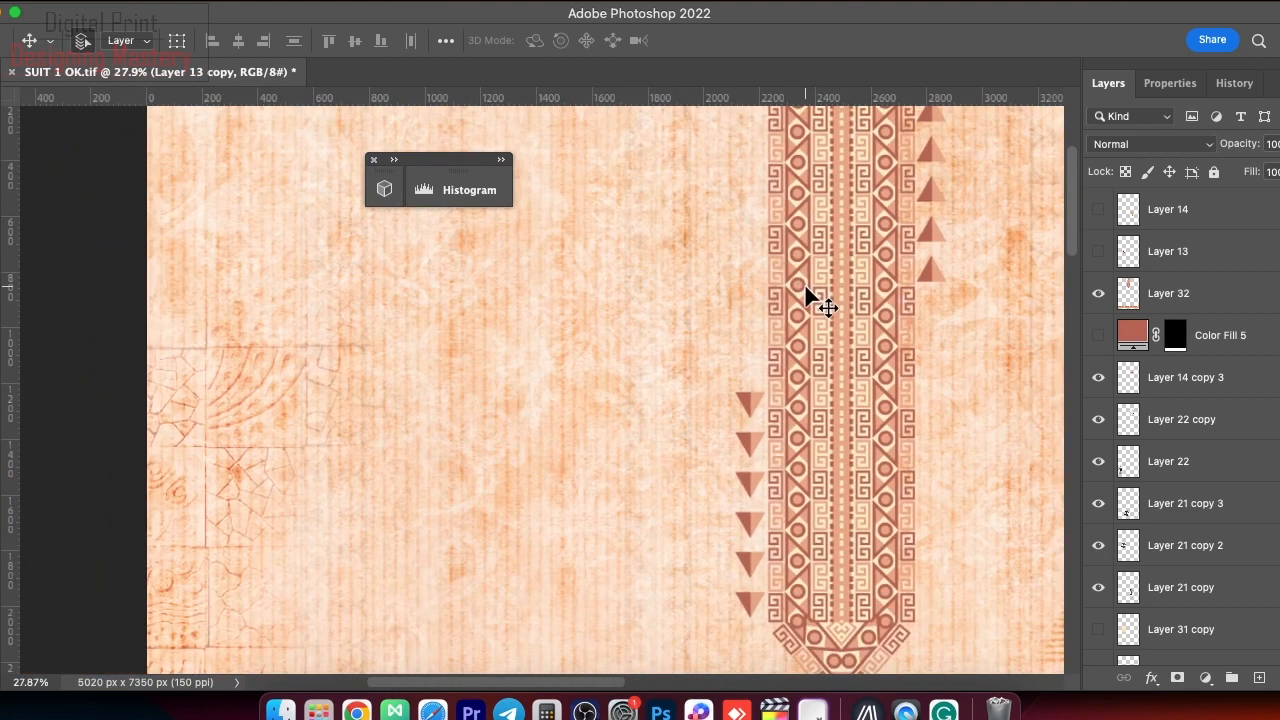
drag(860, 298, 819, 291)
drag(852, 338, 746, 297)
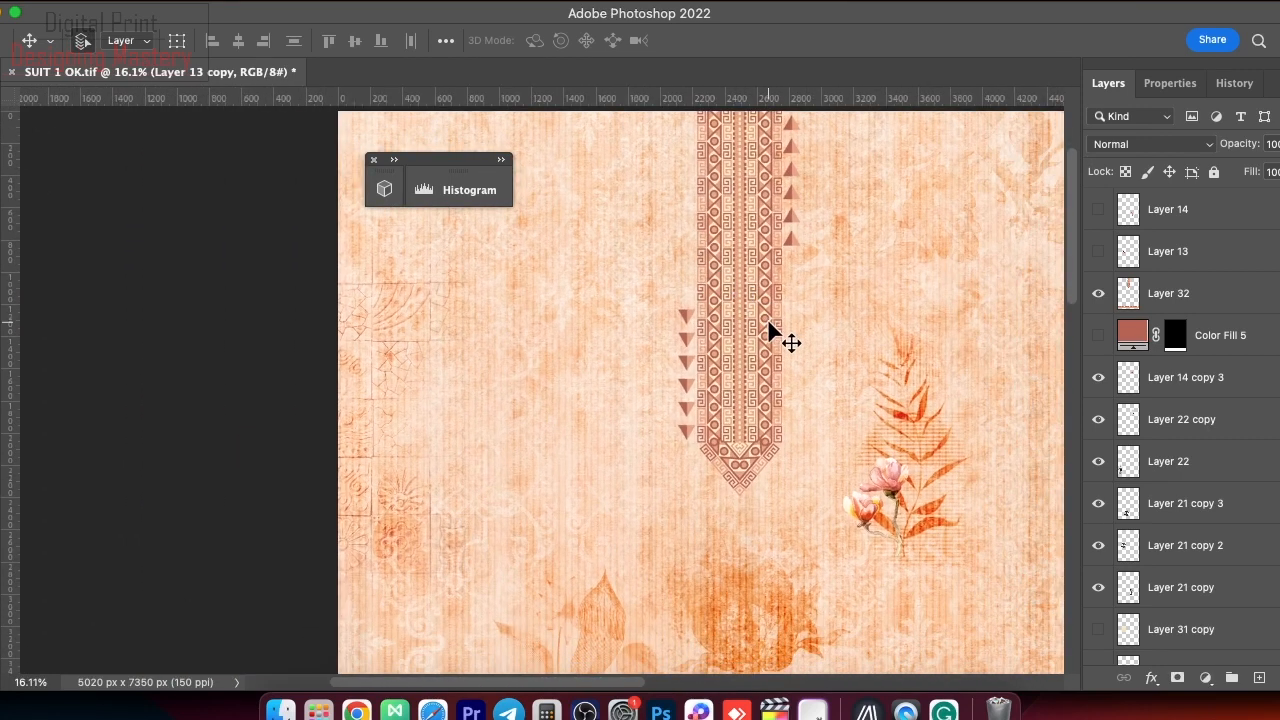
drag(797, 426, 760, 478)
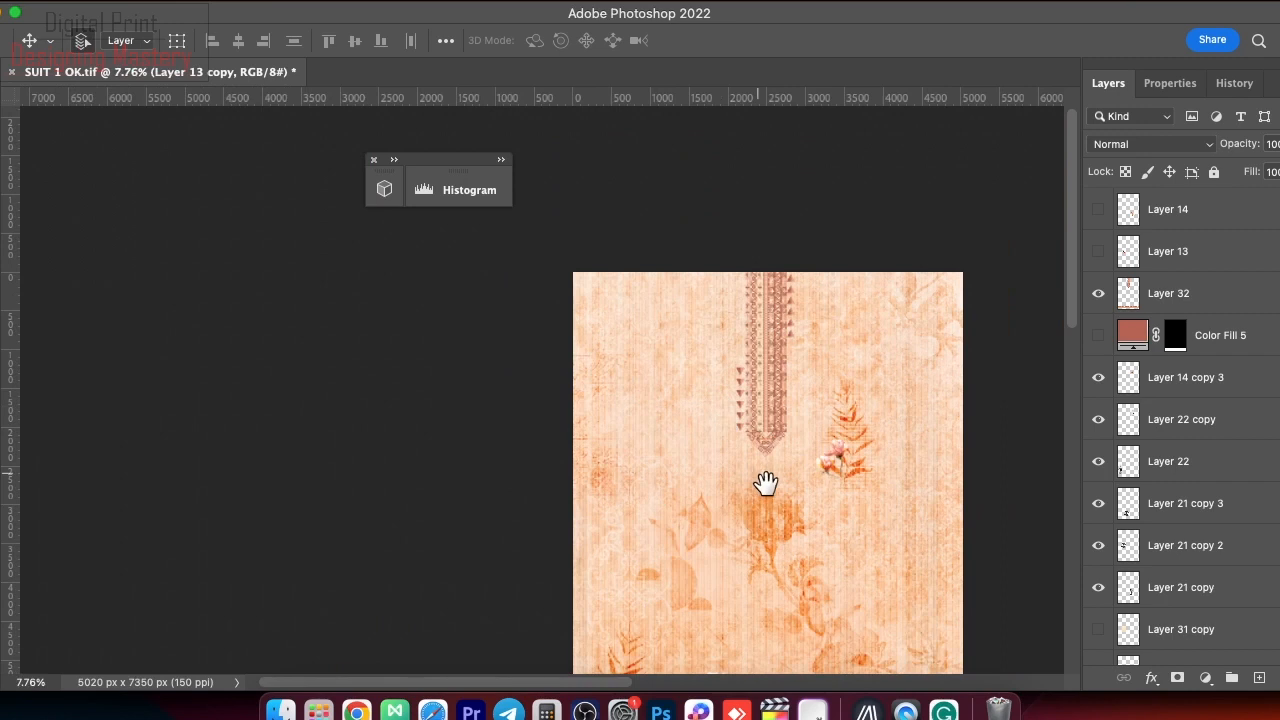
- Compare the composition with Layer 10 shown on its own, restore all layers and inspect the neckline's pointed end
scroll(760, 478, down, 3)
scroll(1123, 554, down, 15)
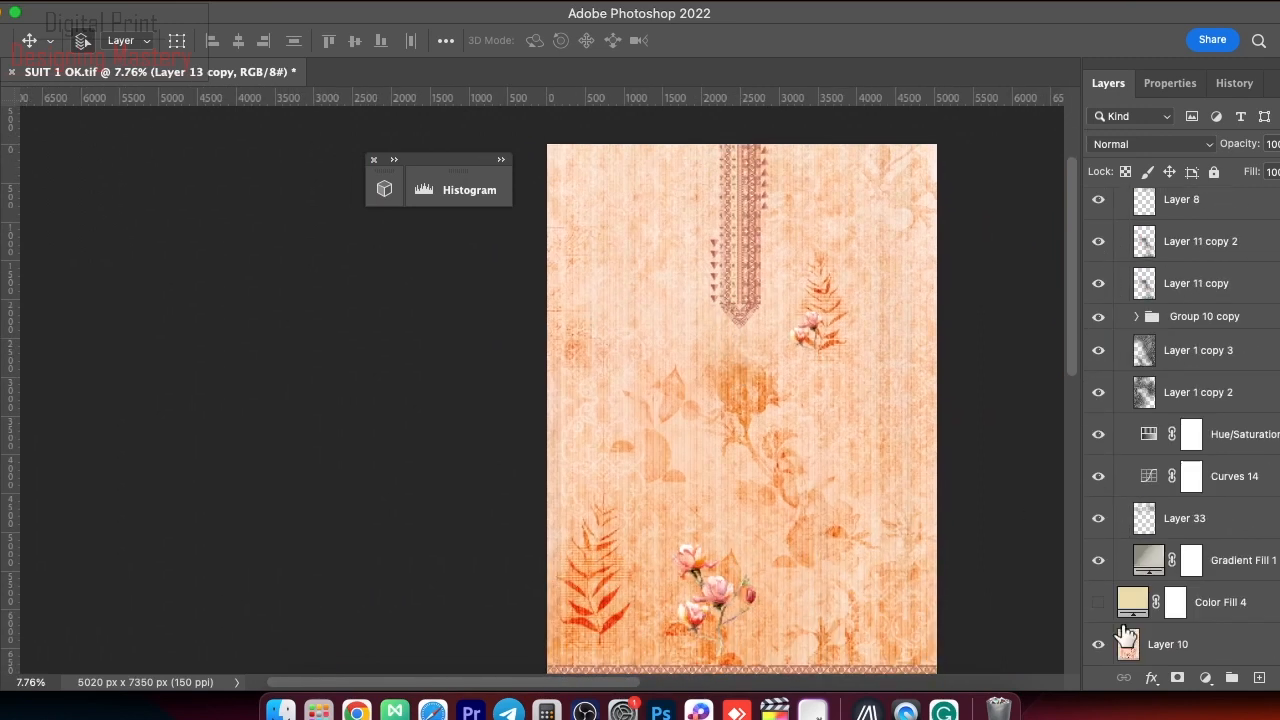
click(1098, 644)
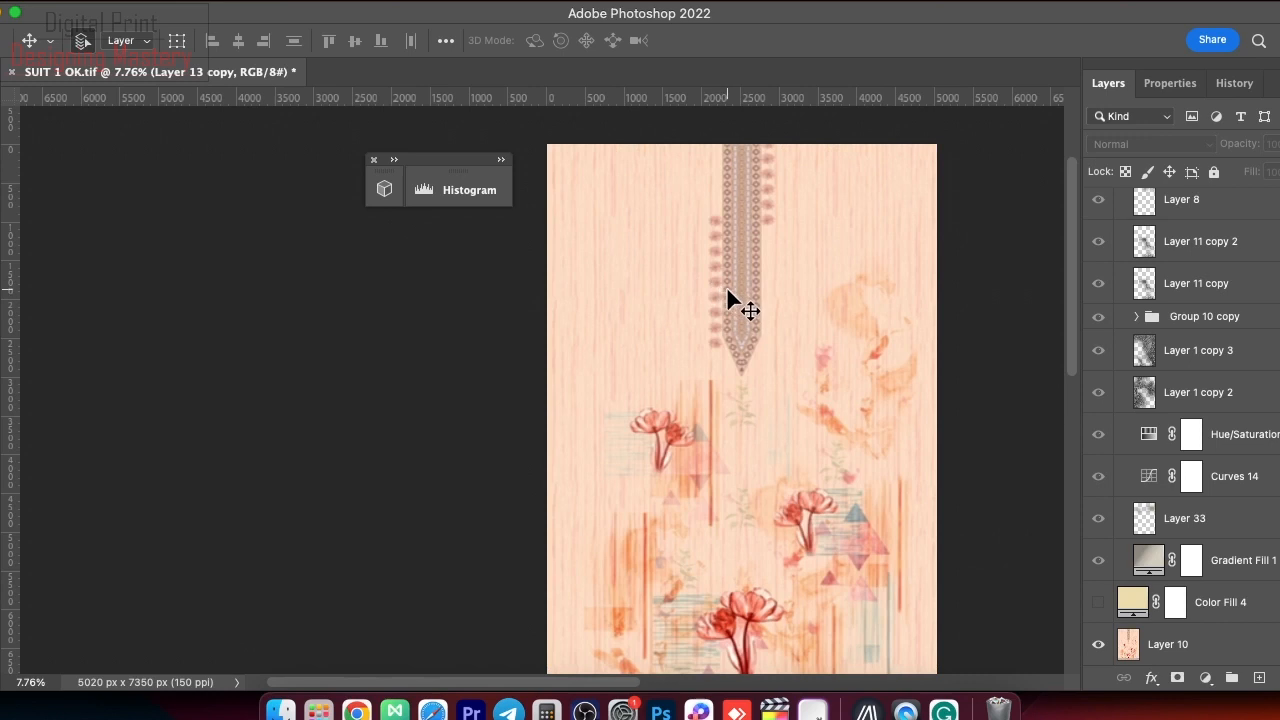
click(1098, 644)
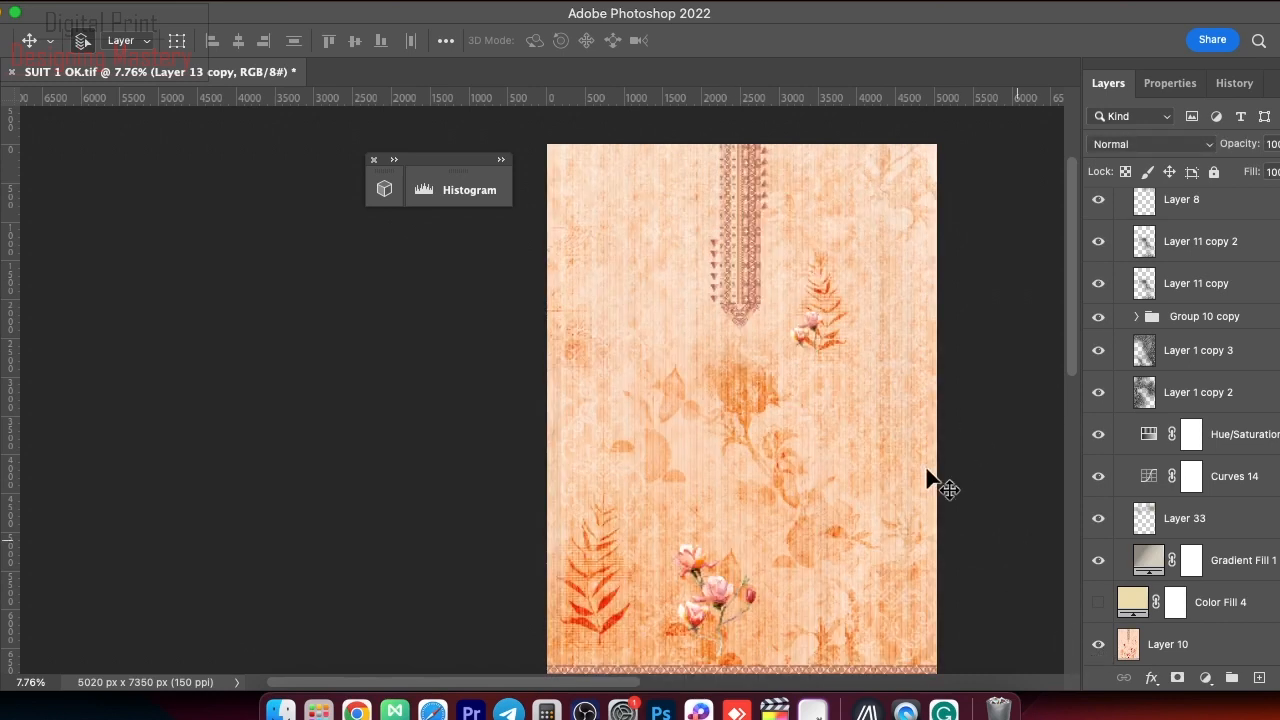
drag(749, 254, 1029, 383)
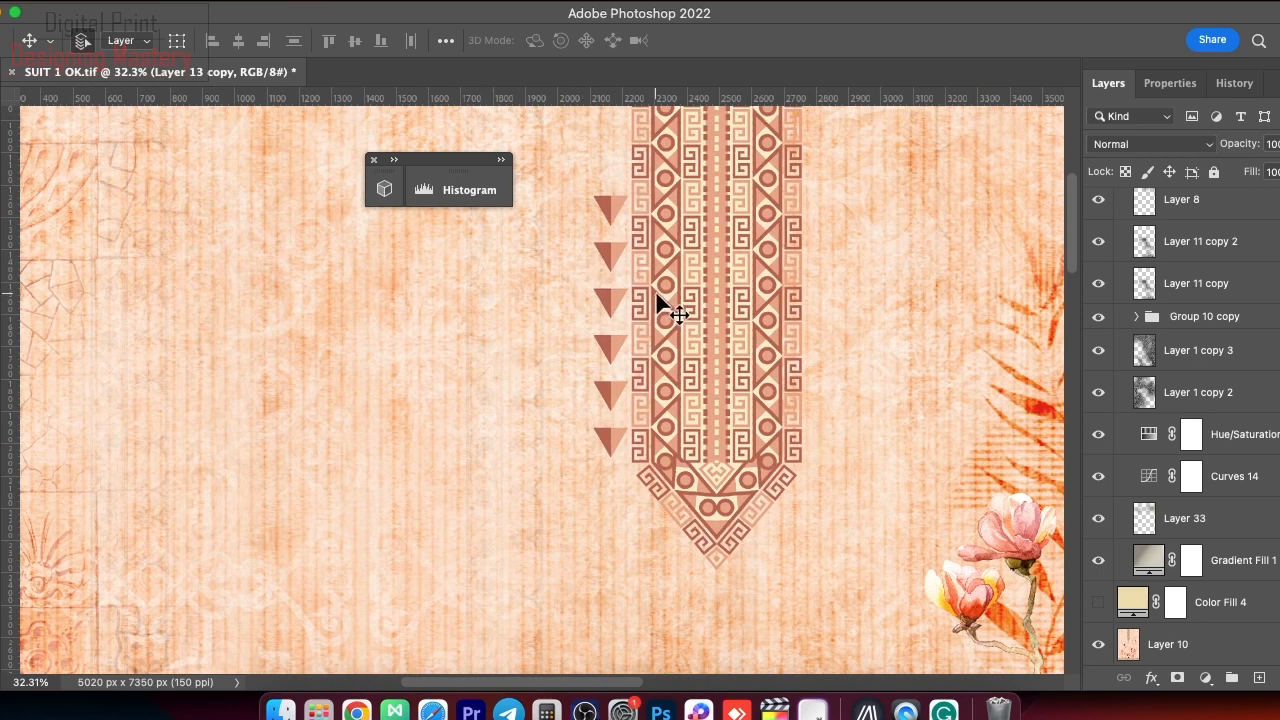
drag(777, 331, 737, 329)
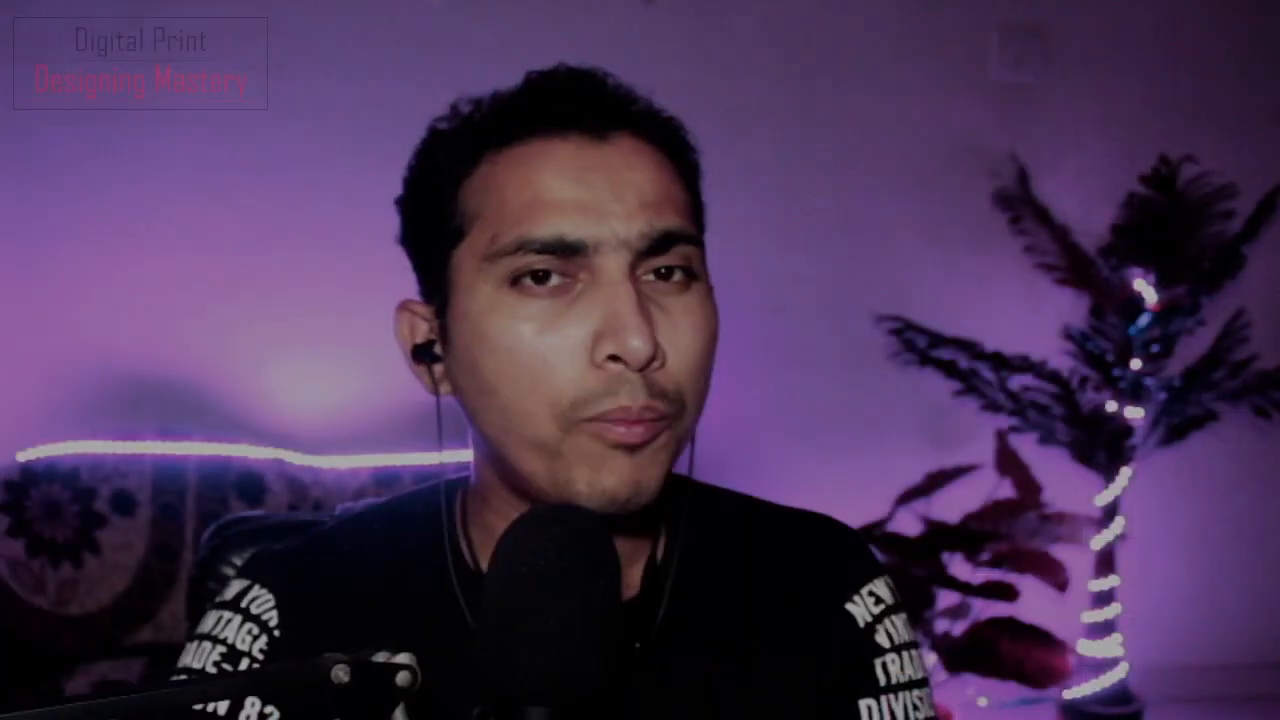